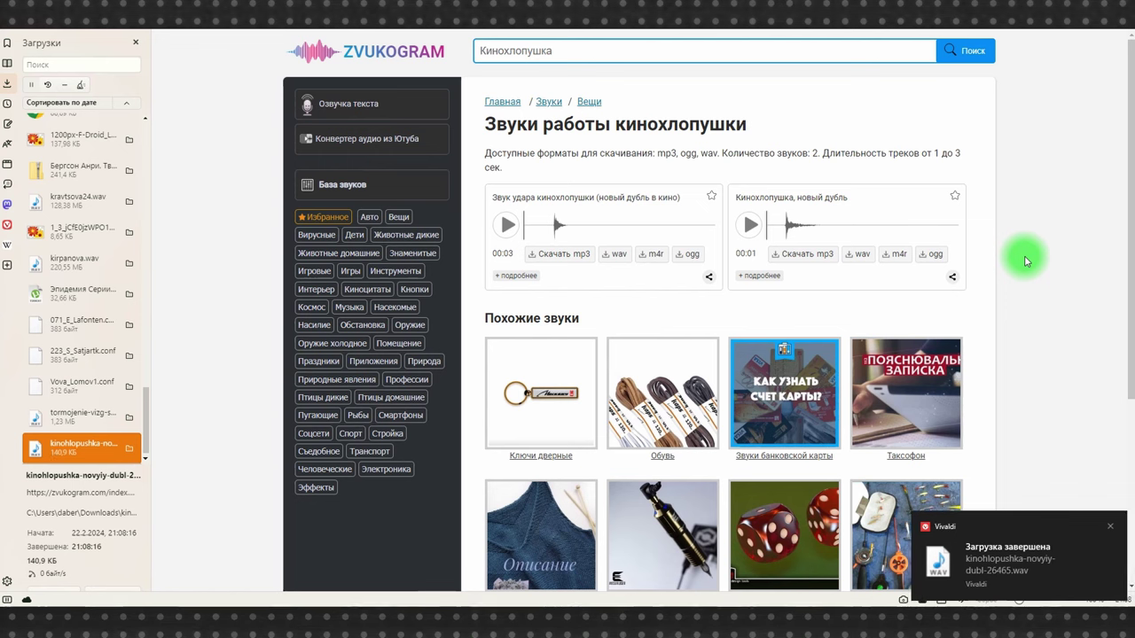
Close the downloads list and generate the Russian sample speech in the ElevenLabs home page demo
click(1120, 527)
click(136, 42)
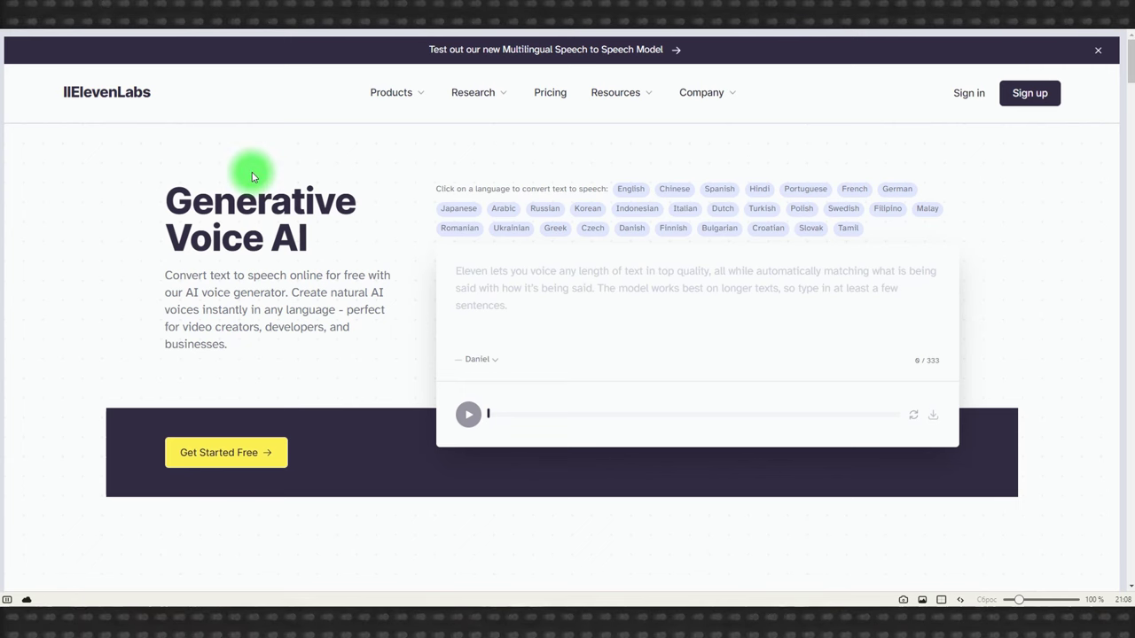
click(546, 210)
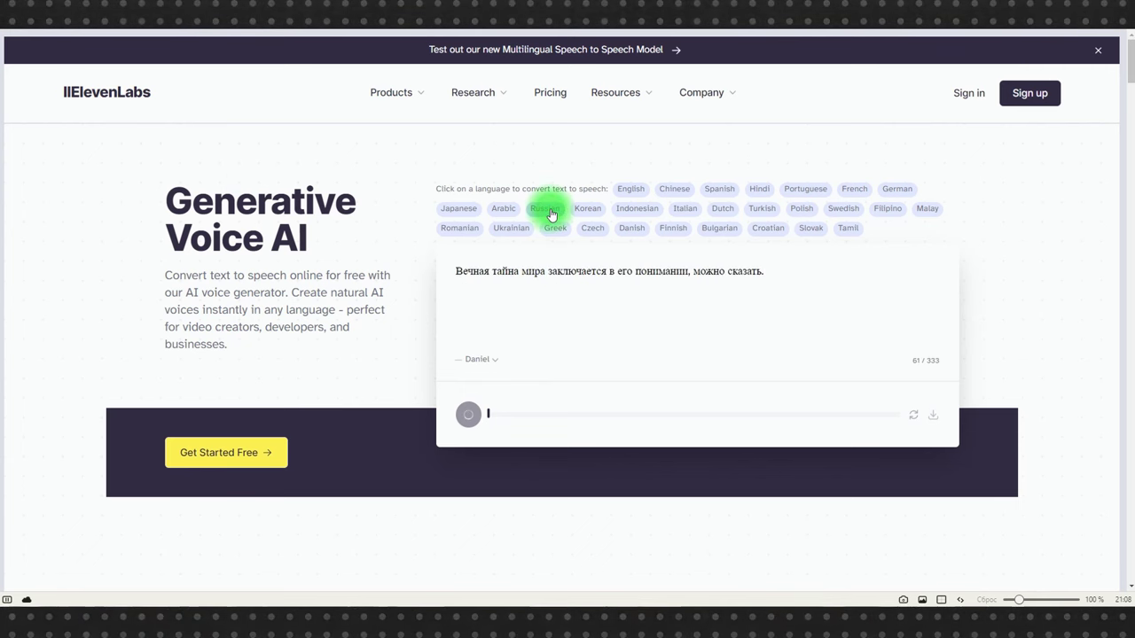
click(461, 271)
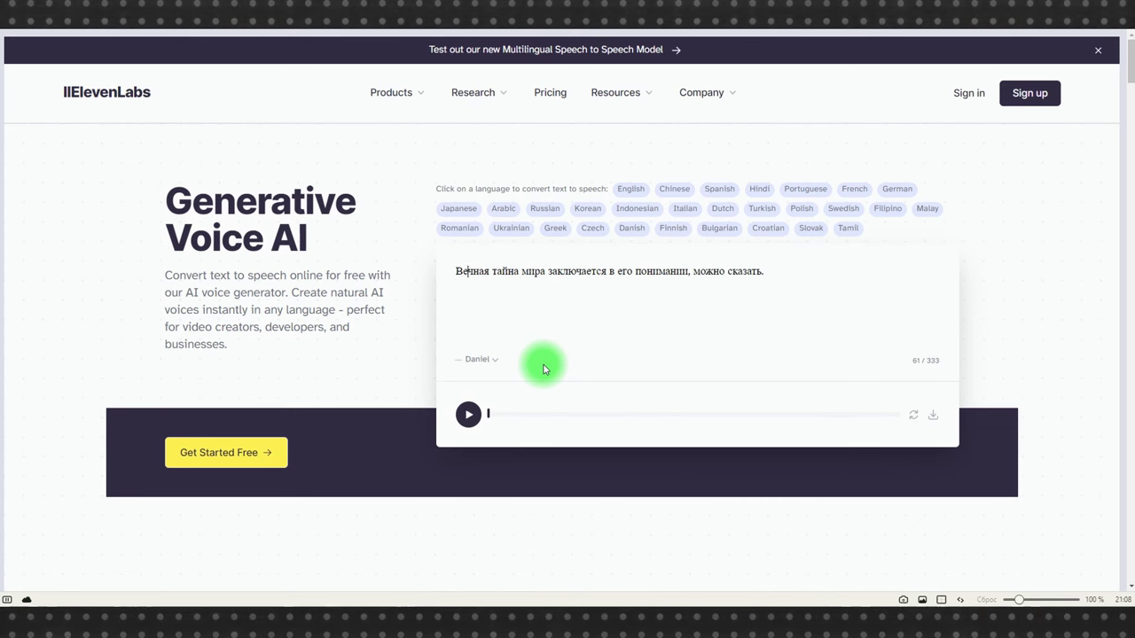
Look through the voices offered for the demo text
click(492, 360)
scroll(497, 399, down, 5)
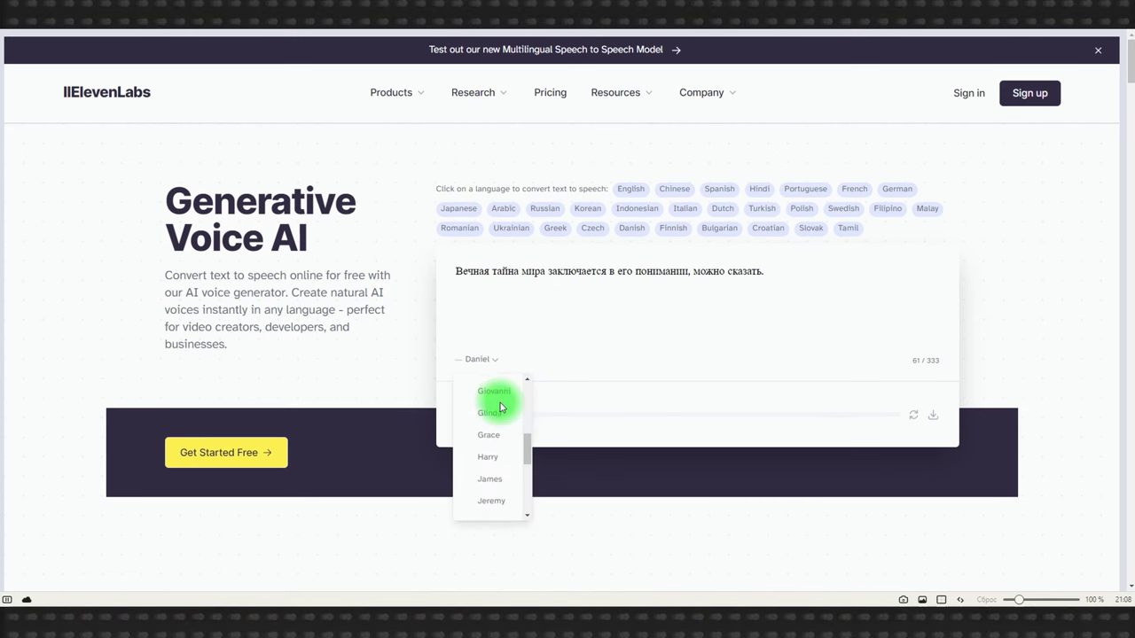
scroll(497, 443, down, 3)
scroll(502, 443, up, 2)
click(494, 405)
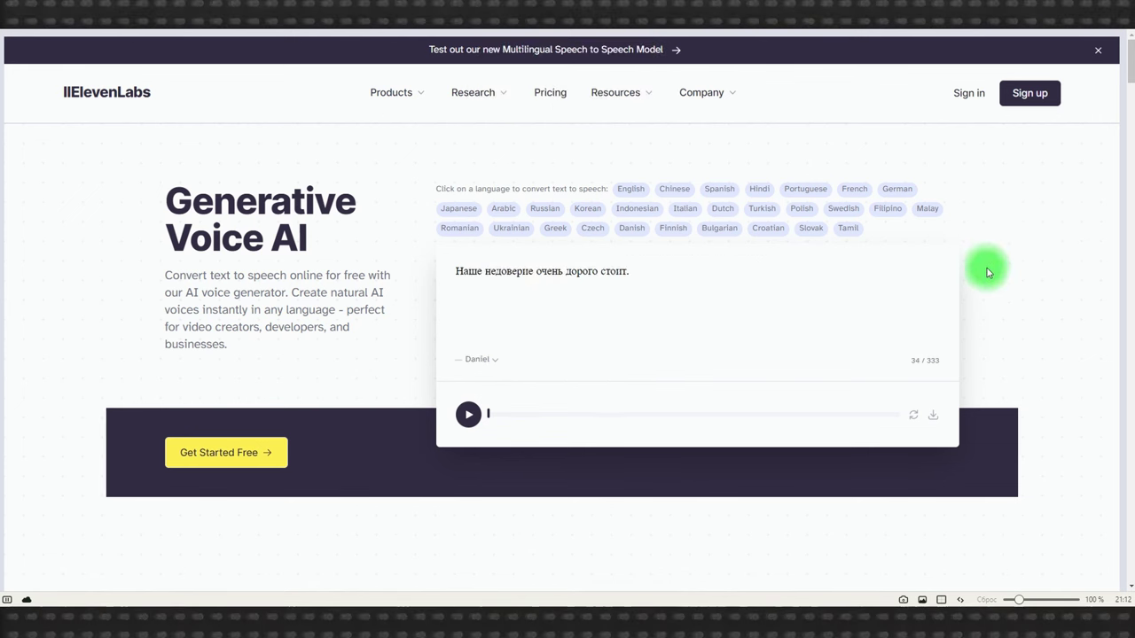
Play the sentence "Наше недоверие очень дорого стоит.", mark the stress in its last word as "стоИт" and play it again
click(468, 415)
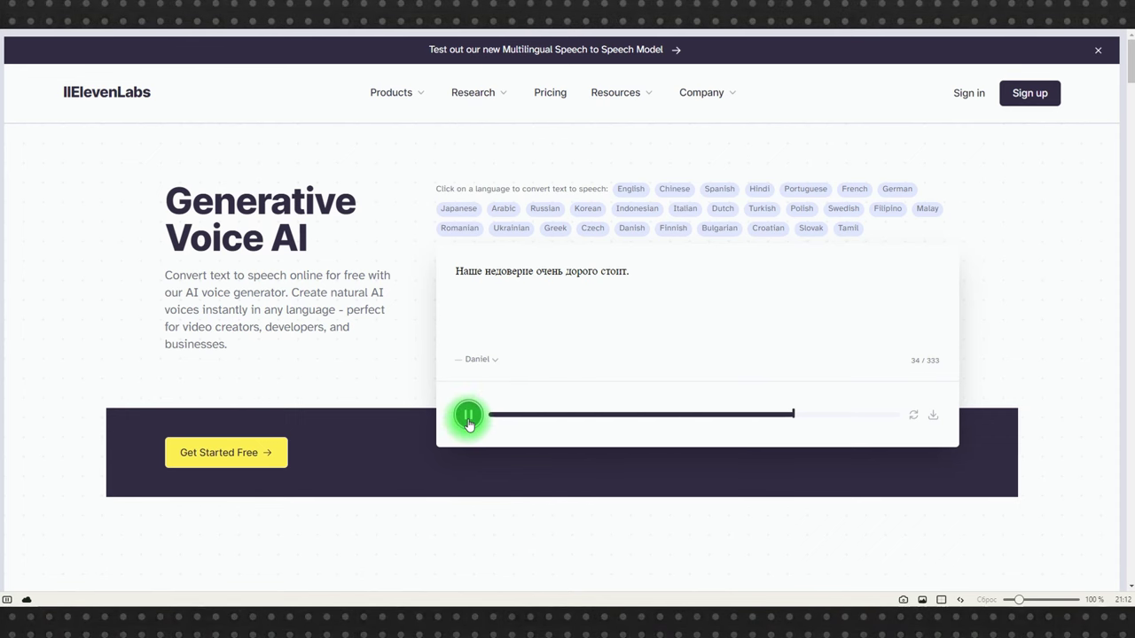
click(611, 272)
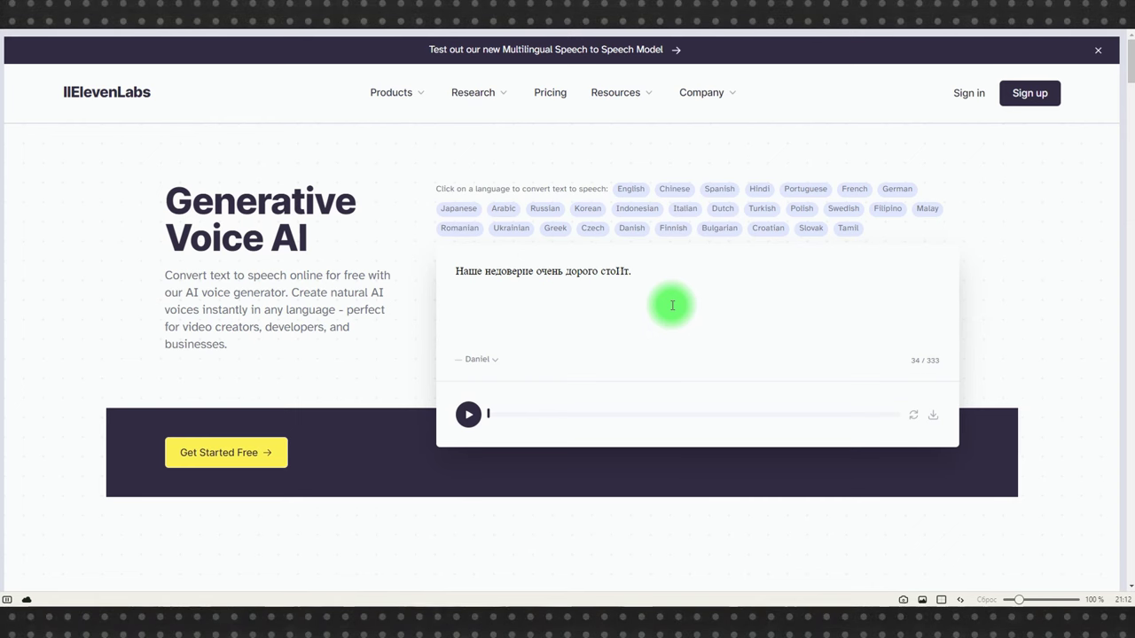
click(468, 414)
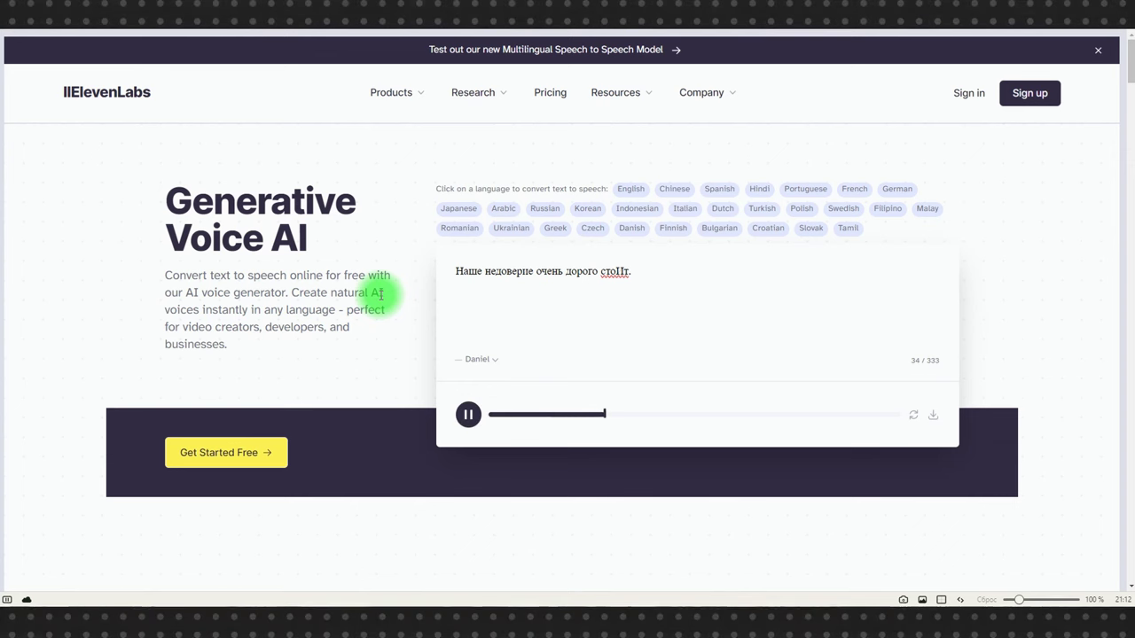
Replace the demo text with the farewell message beginning "Все, любите друг друга" and voice it with Jeremy
click(558, 334)
key(ctrl+a)
key(Delete)
text(Все, любите друг друга, теперь это просто жизненно необходимо и помните, в конечном итоге все будет хорошо. Это говорю вам я, Вова Ломов, и Теплица социальных технологий.)
click(479, 359)
click(502, 463)
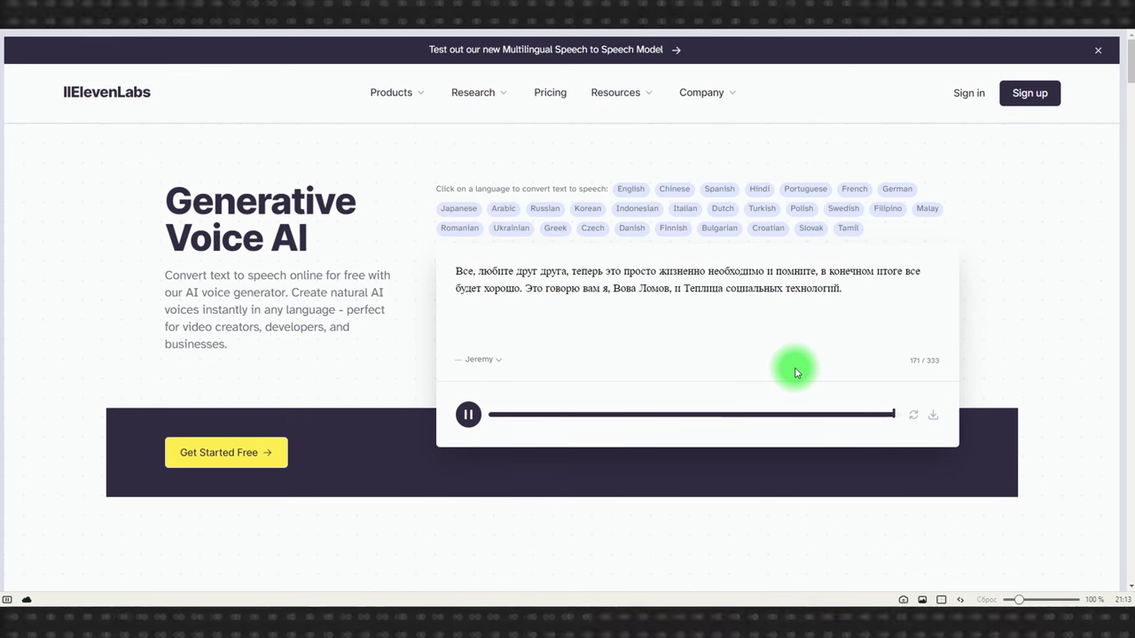
Download the farewell message as an MP3 to the default folder and close the downloads list
click(932, 415)
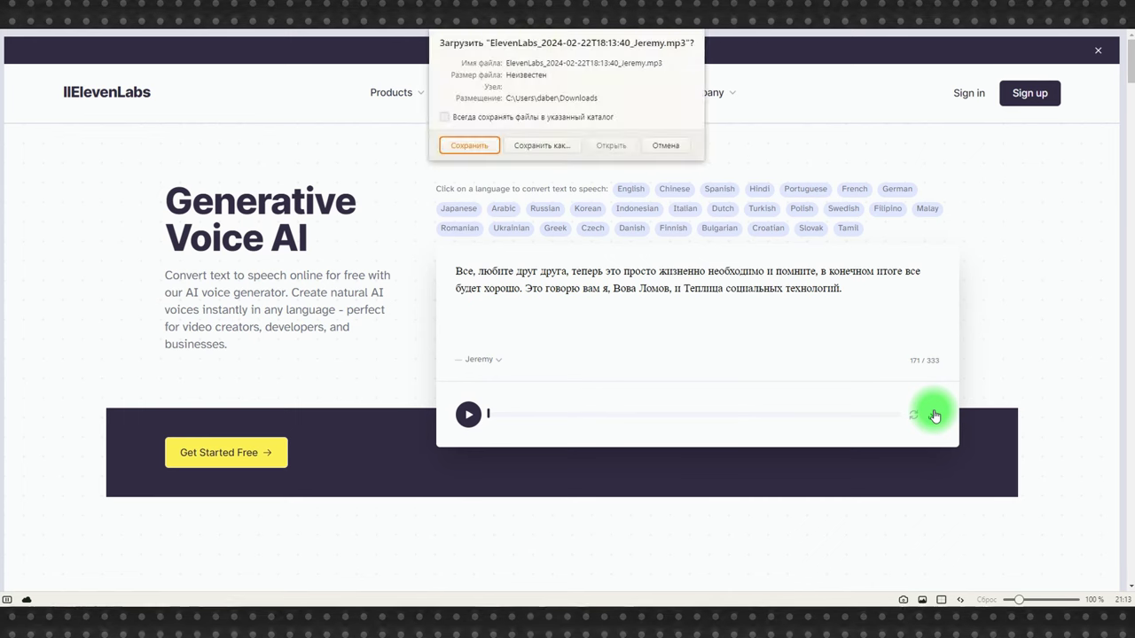
click(467, 146)
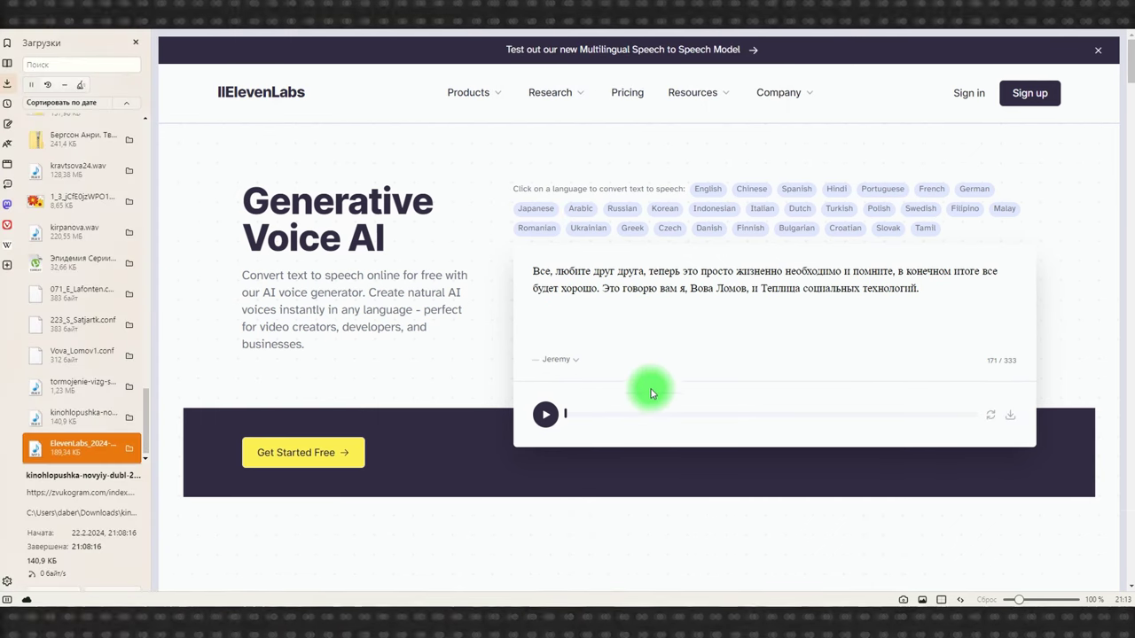
click(136, 43)
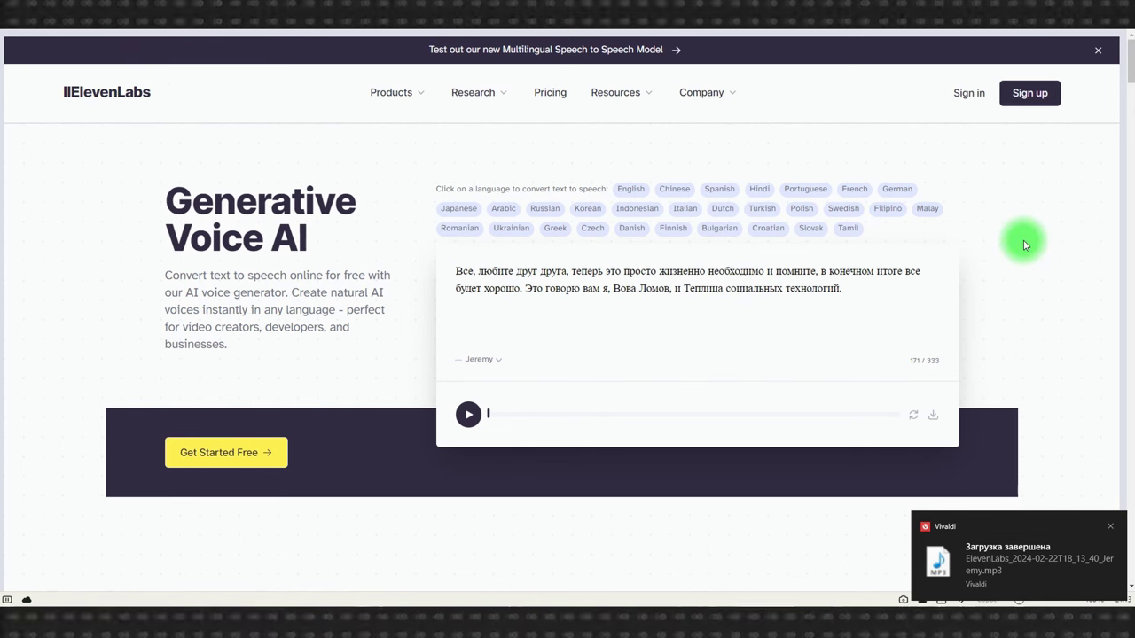
Sign up for ElevenLabs with the first listed Google account
click(1030, 93)
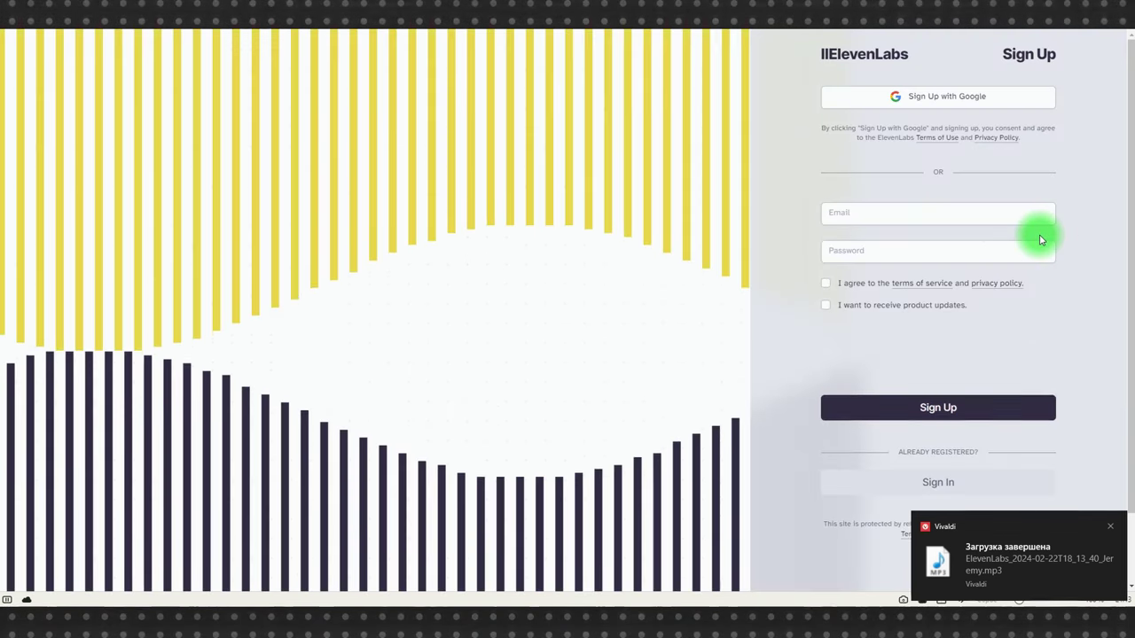
click(938, 95)
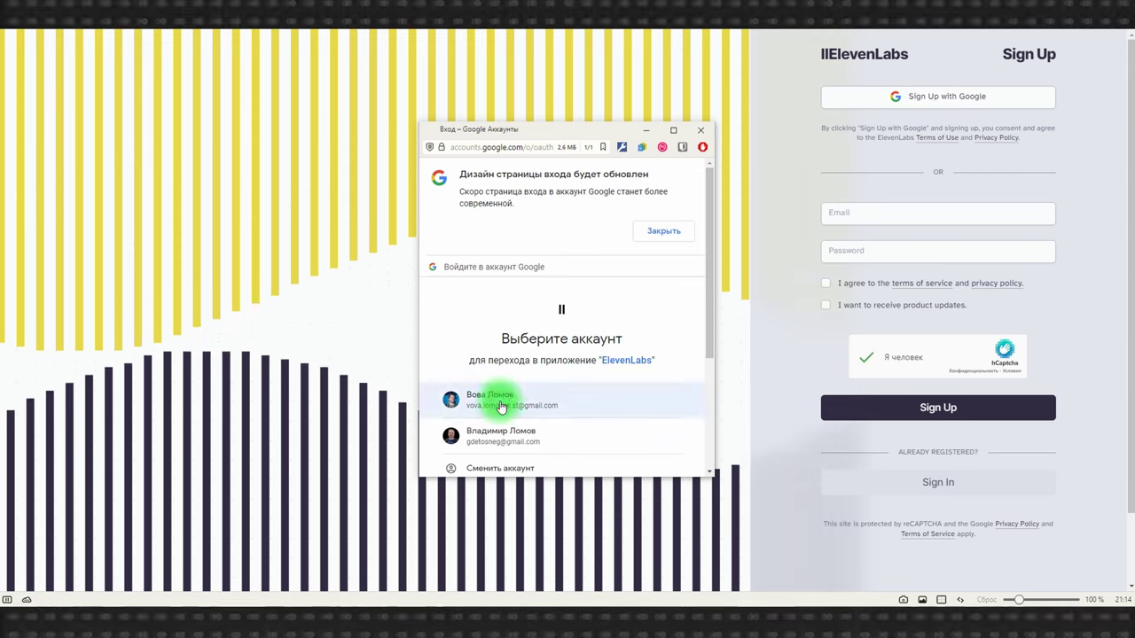
click(500, 400)
click(626, 371)
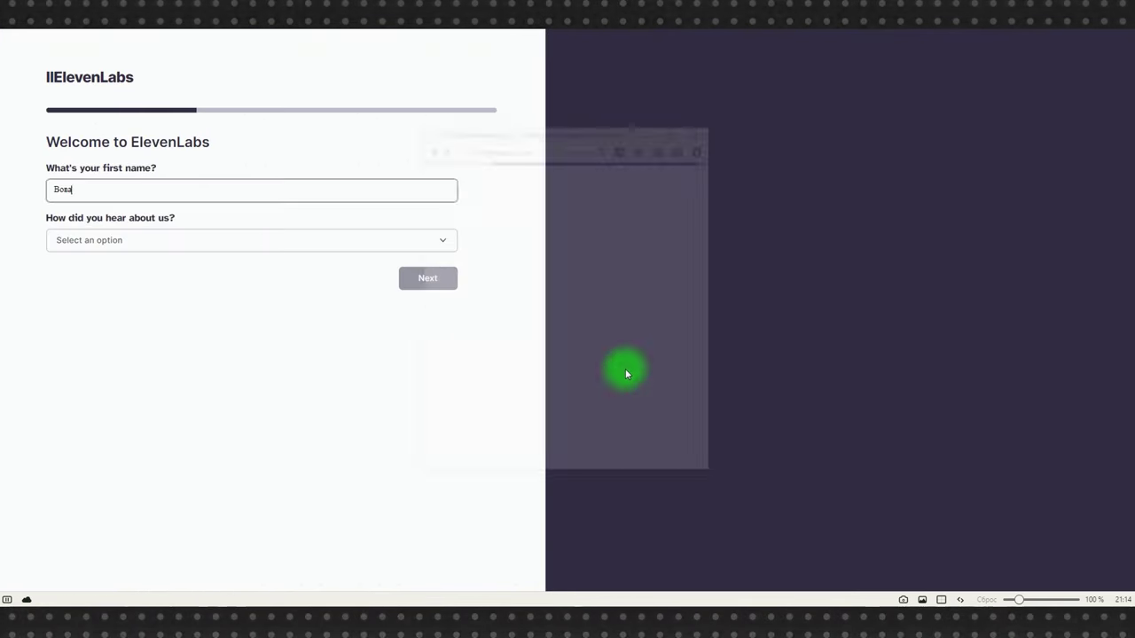
Complete the onboarding by choosing how the service was heard about and Creator as the user type
click(337, 241)
scroll(315, 319, down, 3)
click(309, 324)
click(420, 277)
click(342, 217)
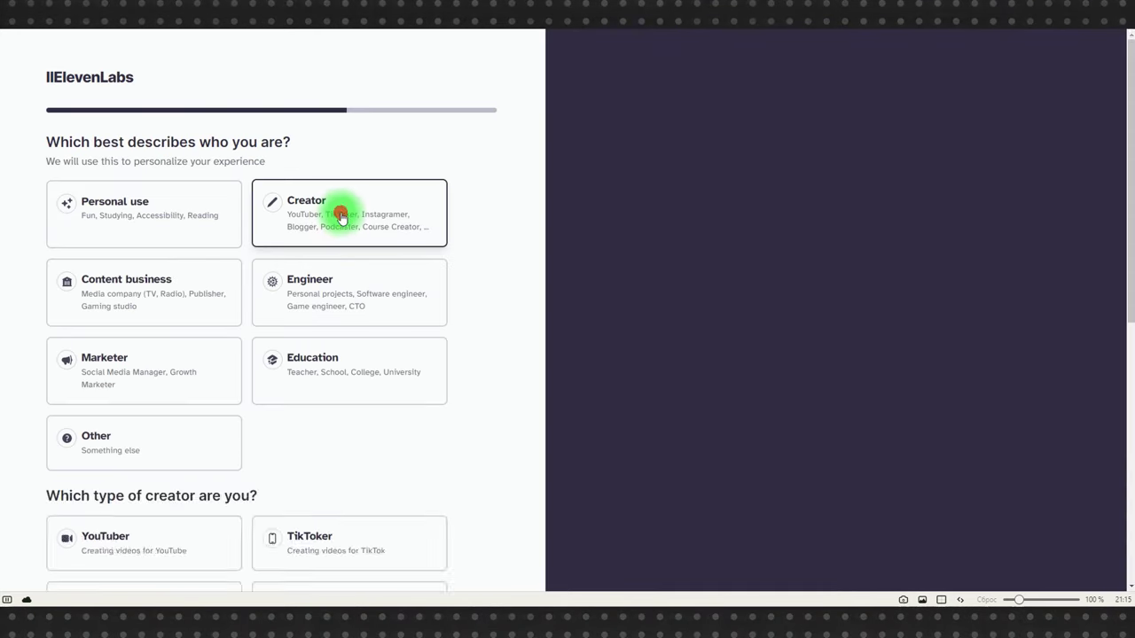
click(132, 94)
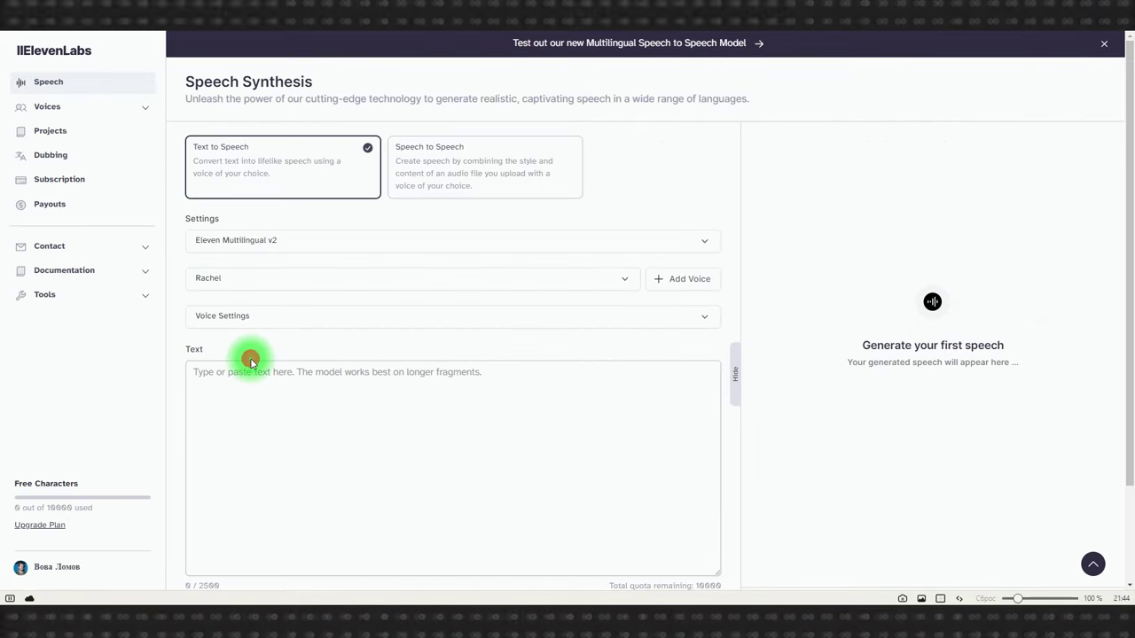
Enter the text running from "Однако же опять нейросети." to "А именно – хороший." and generate its speech with the Rachel voice
click(248, 378)
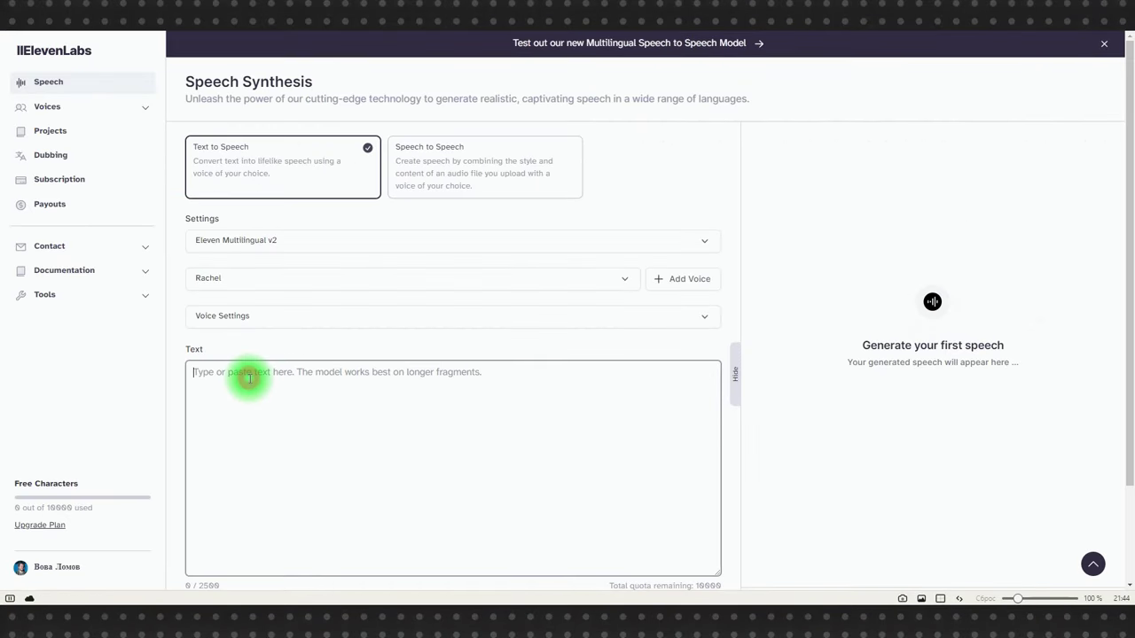
text(Однако же опять нейросети. Теперь для генерации голоса Их много, они достаточно простые в использовании и в принципе результат выдают примерно одинаковый. А именно – хороший.)
scroll(286, 406, down, 2)
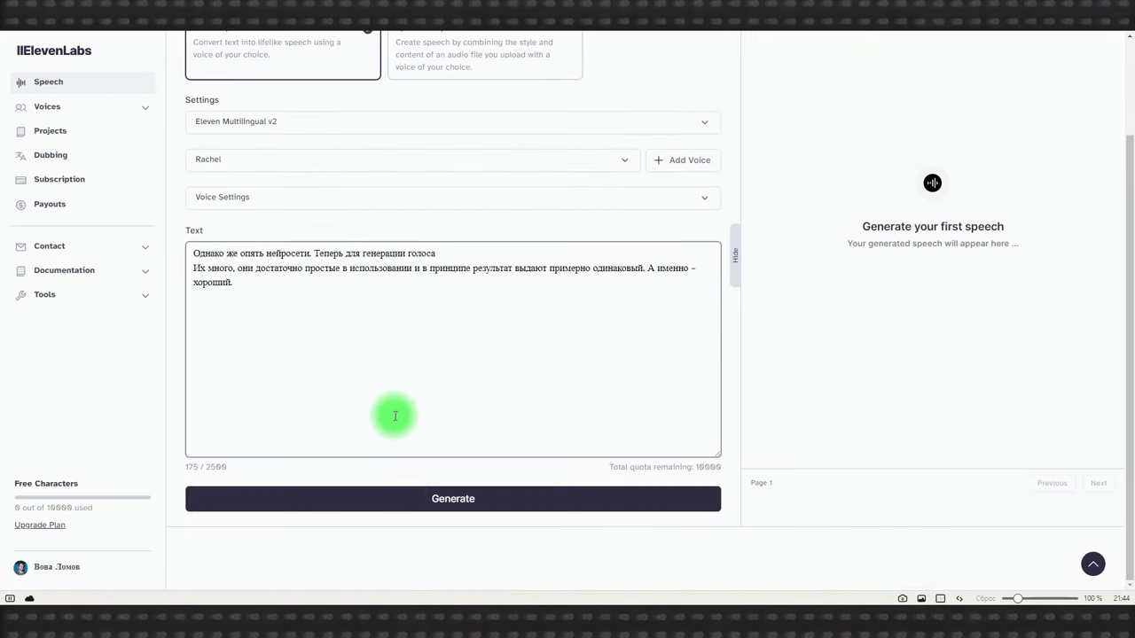
click(398, 503)
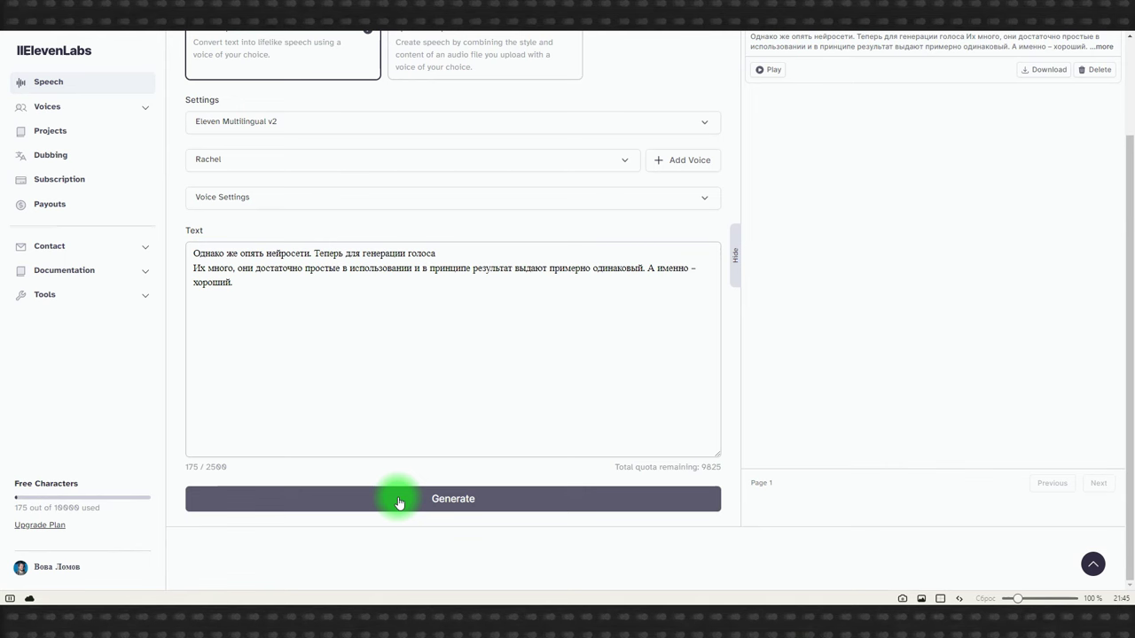
Shorten the text to end at "простые в использовании.", preview the Chris and Bill voices and select Bill
drag(232, 283, 414, 269)
key(BackSpace)
click(255, 161)
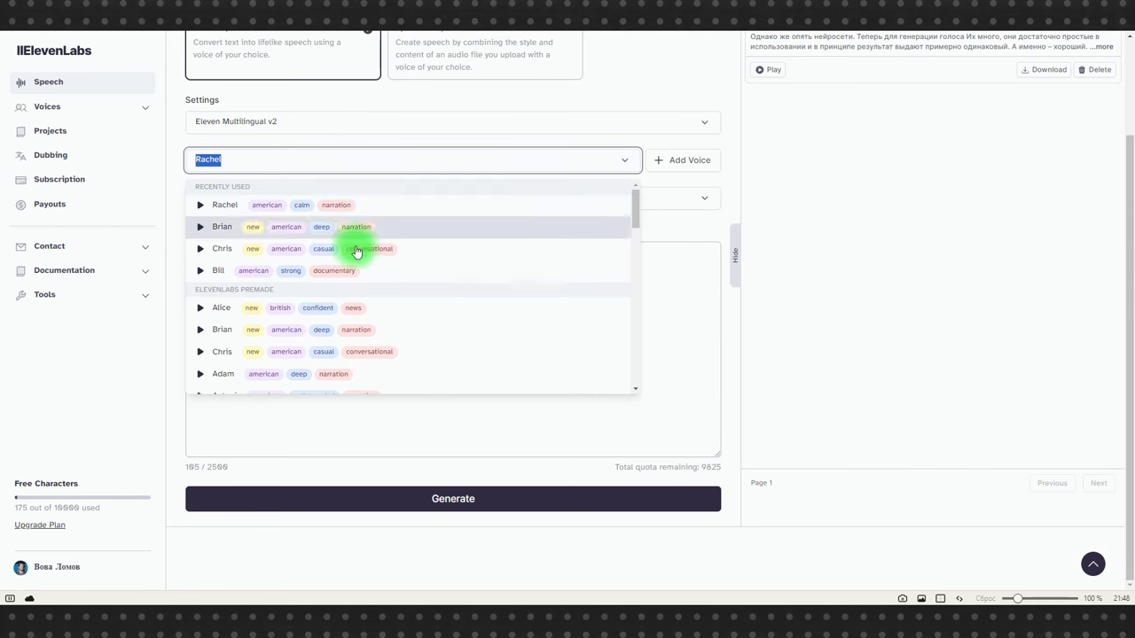
click(198, 252)
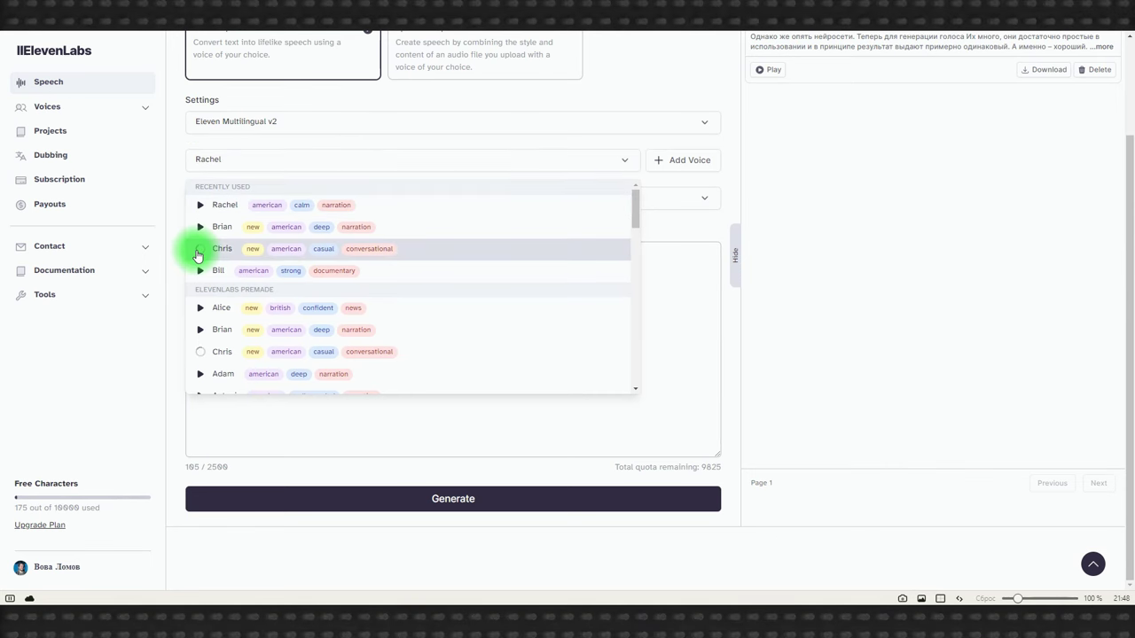
click(203, 274)
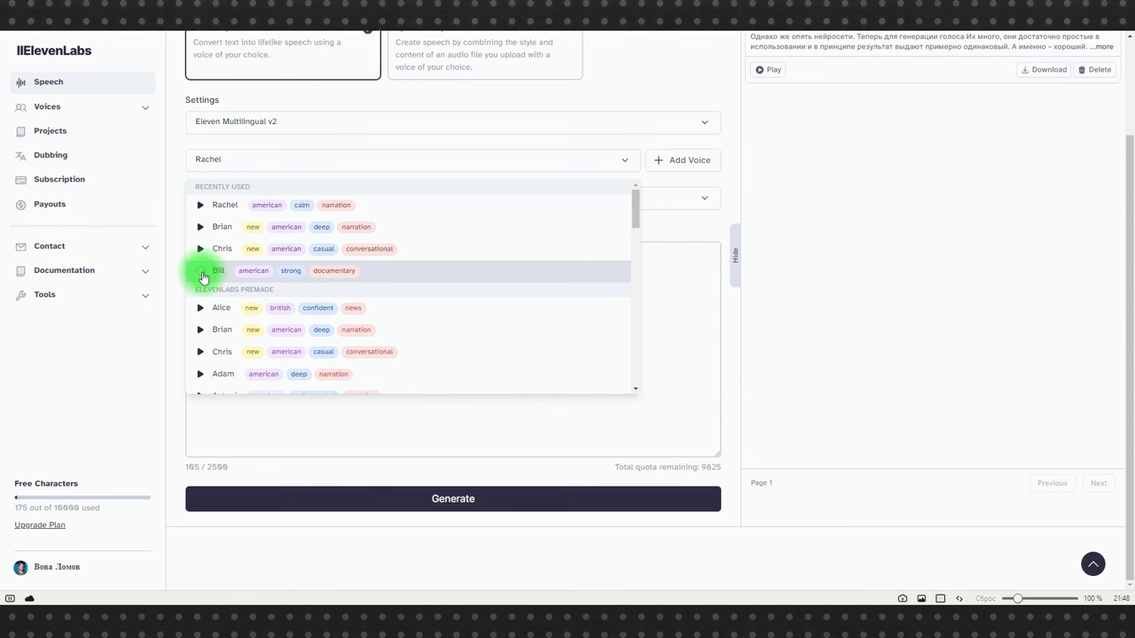
click(461, 269)
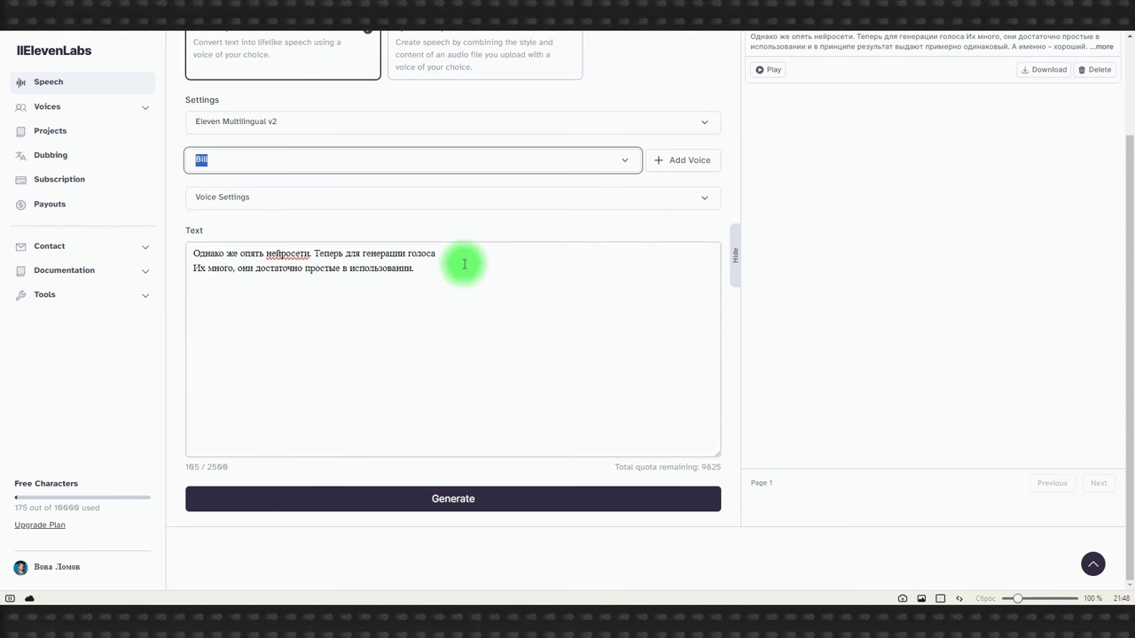
Set Stability to 31%, Clarity + Similarity to about the middle and Style Exaggeration slightly above none, and generate Bill's speech
click(628, 198)
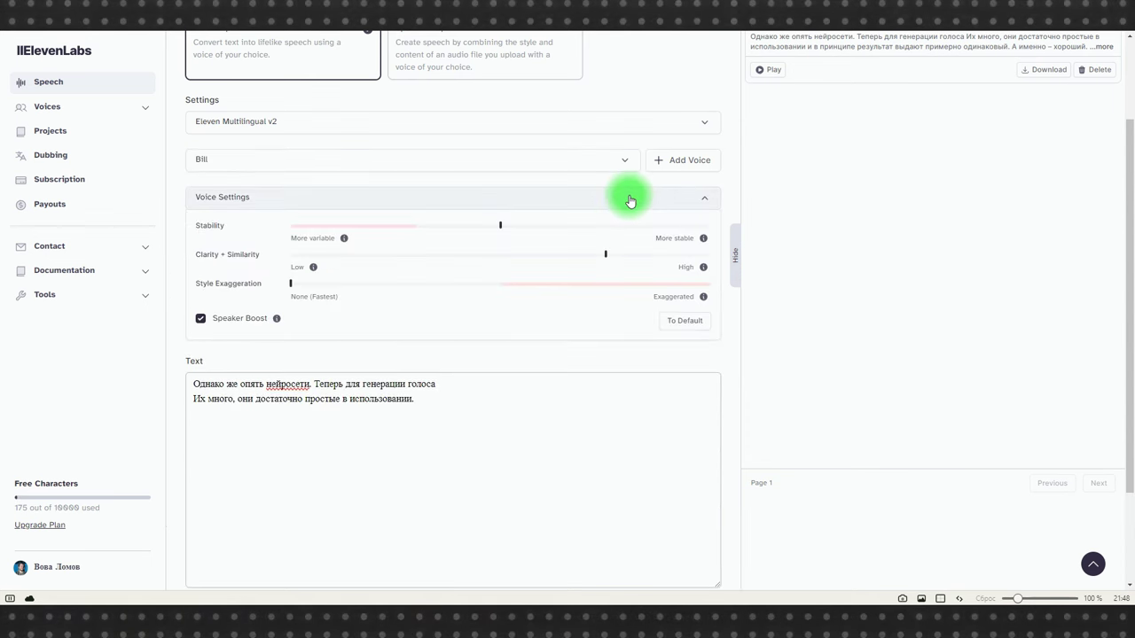
mouse_move(501, 228)
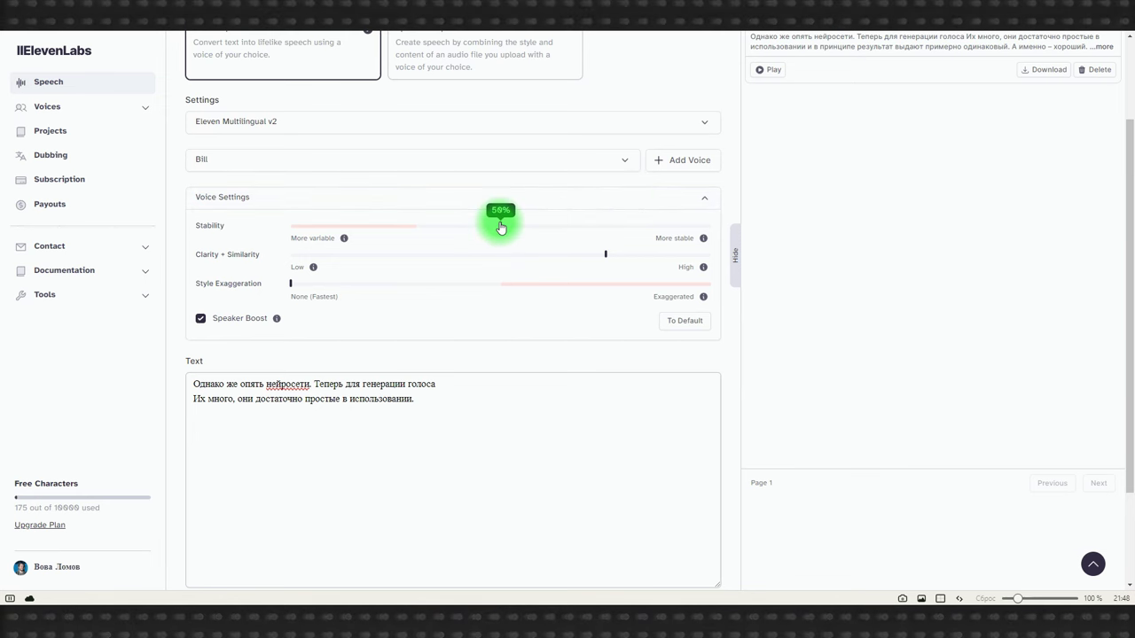
drag(501, 228, 420, 243)
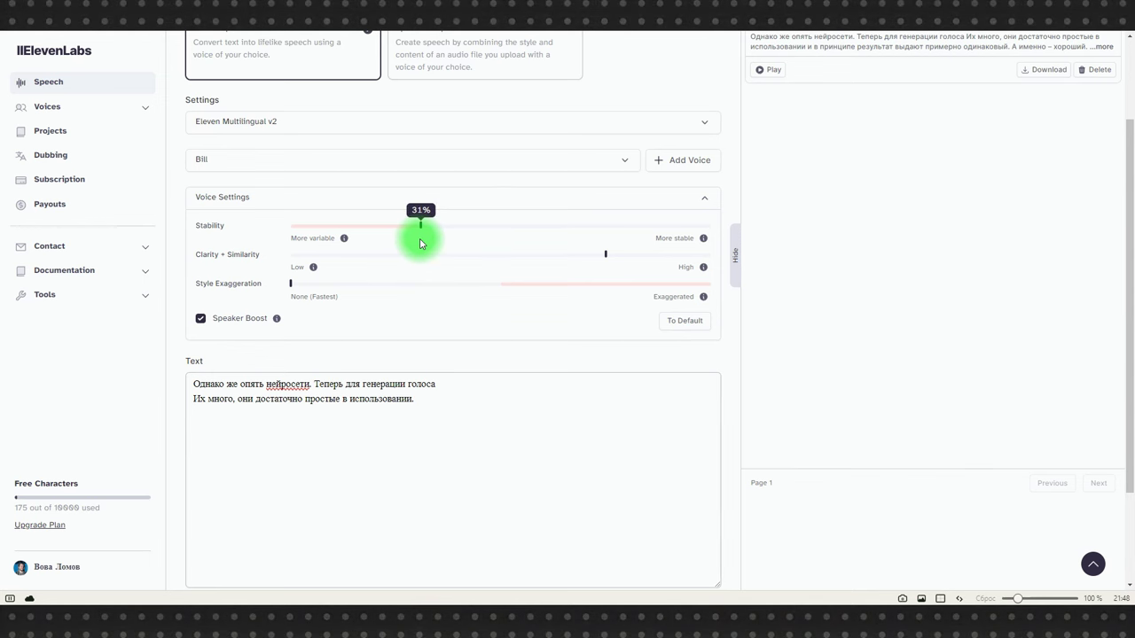
drag(605, 254, 493, 259)
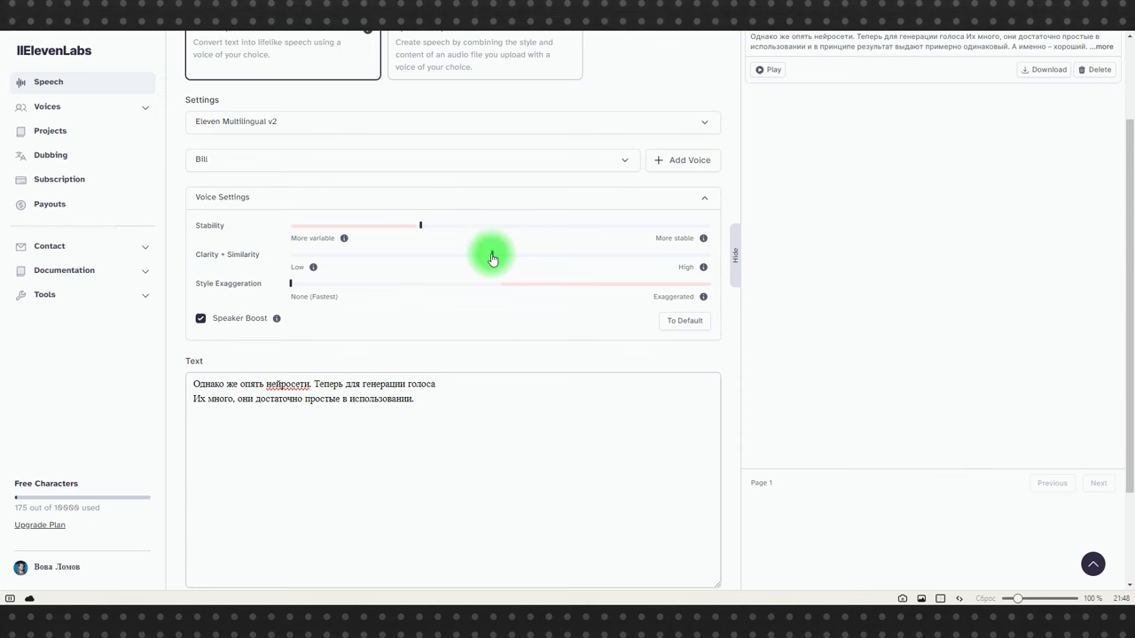
drag(294, 284, 319, 291)
scroll(505, 311, down, 2)
click(430, 502)
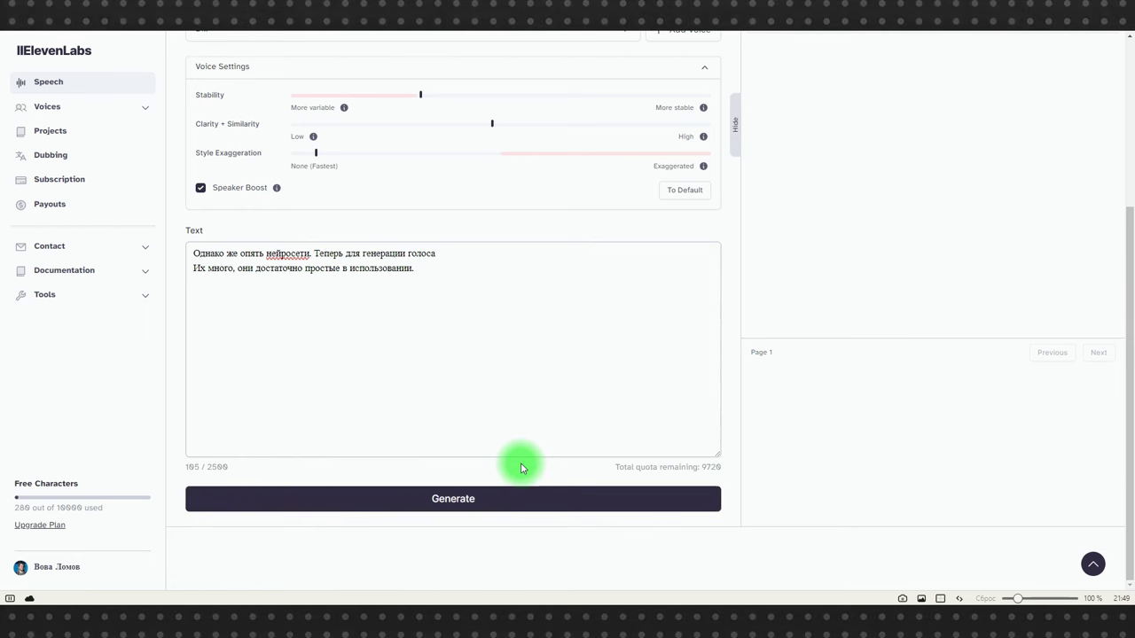
Raise Style Exaggeration to nearly the middle and Stability well above it, lower Clarity + Similarity to about a third, and regenerate the speech
drag(316, 152, 484, 168)
drag(426, 96, 584, 96)
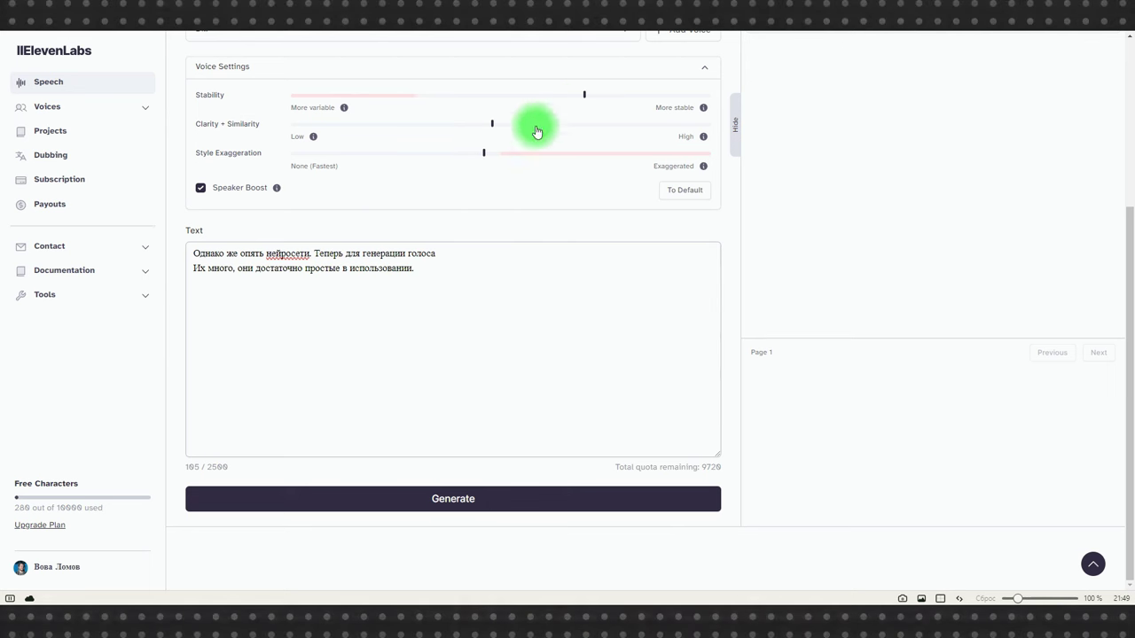
drag(443, 125, 420, 131)
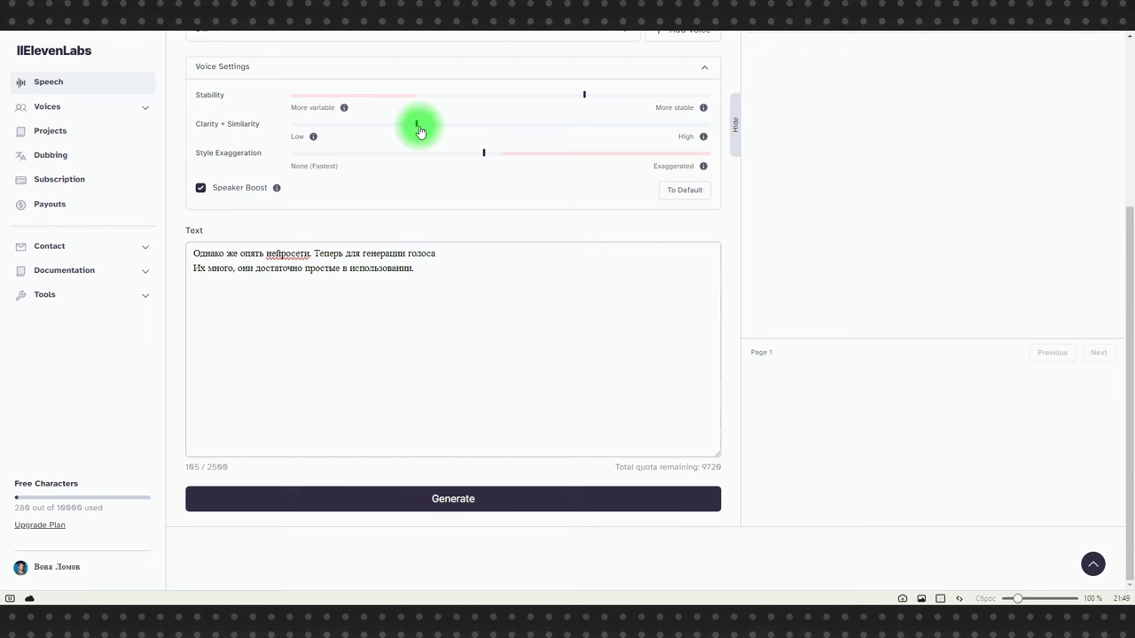
click(448, 504)
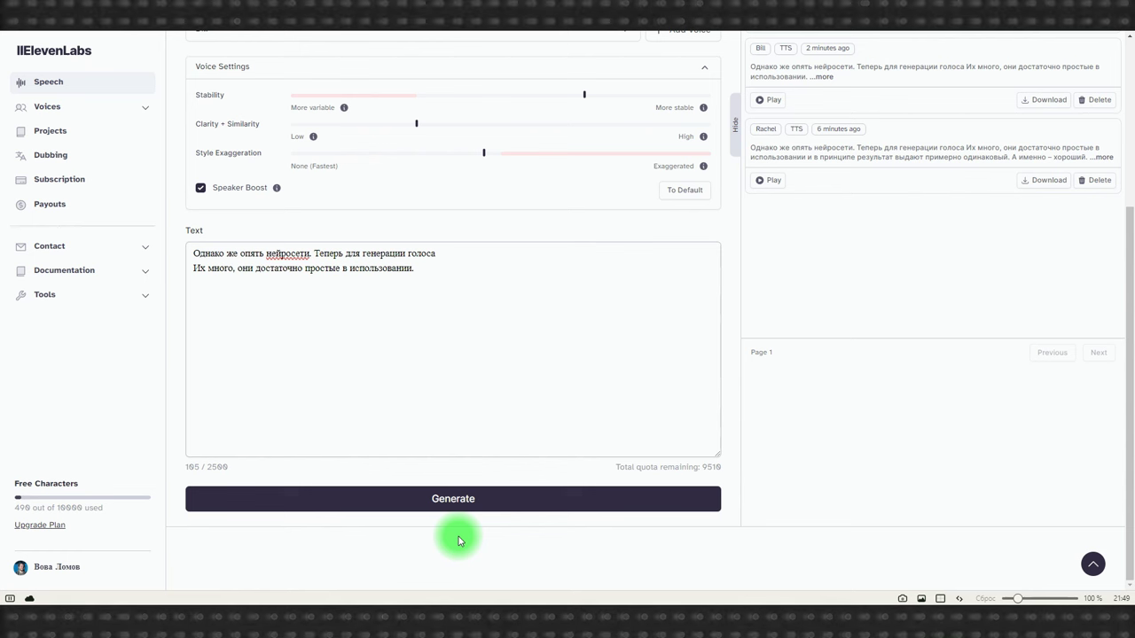
Download the generated Rachel speech as an MP3 file
click(1035, 187)
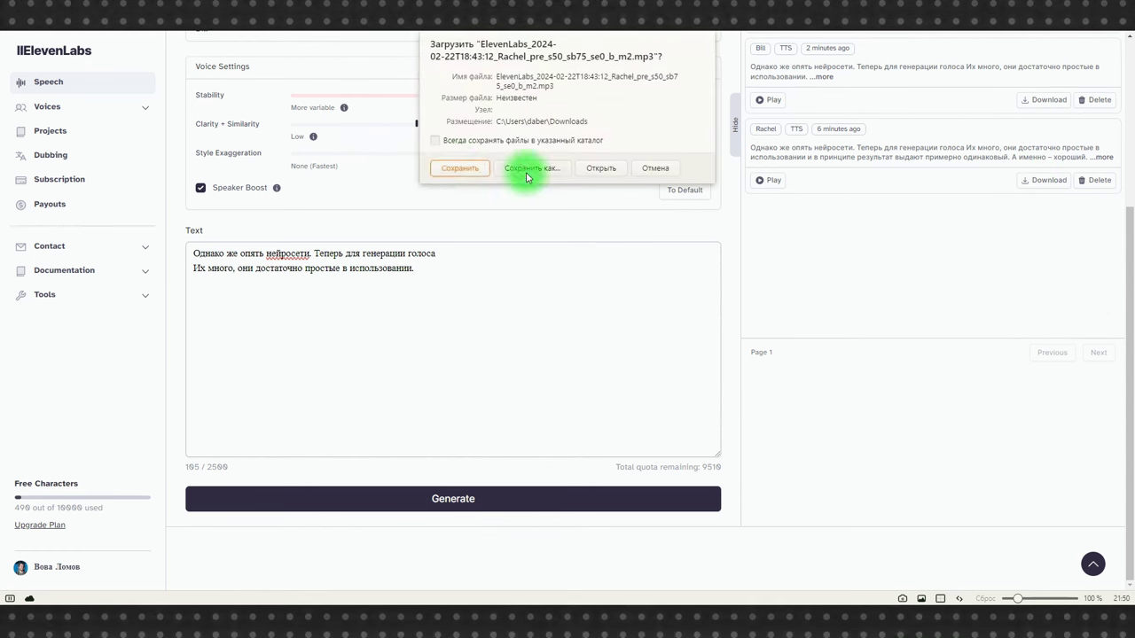
click(527, 168)
Lower Stability to just under the middle and Style Exaggeration to a low level, raise Clarity + Similarity, and switch to Speech to Speech
drag(585, 94, 483, 94)
drag(483, 153, 358, 152)
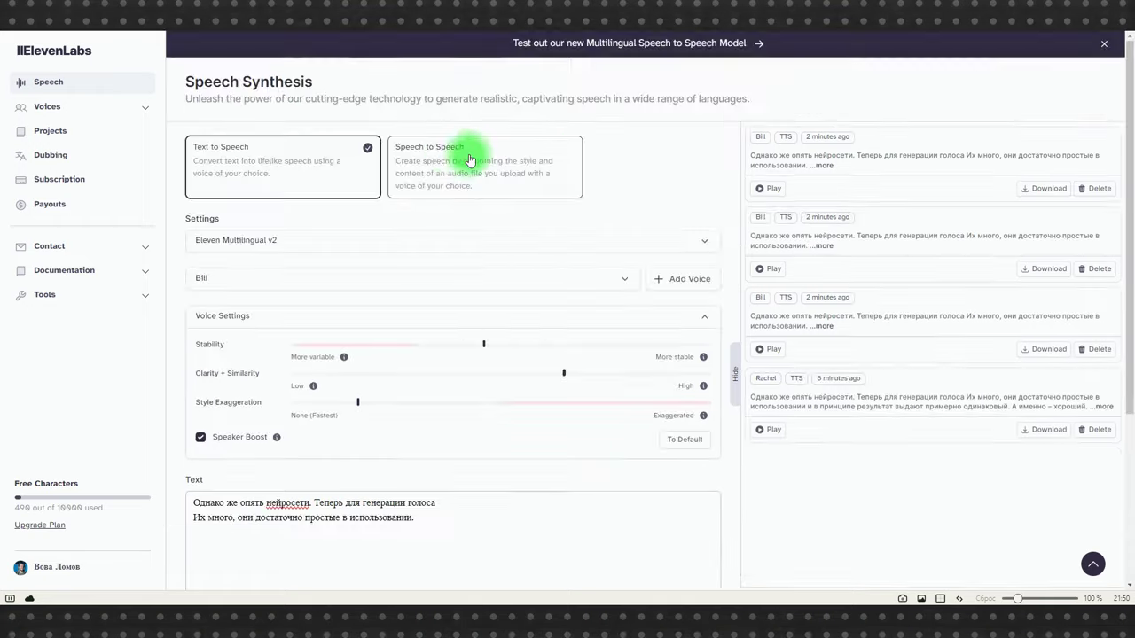
click(434, 162)
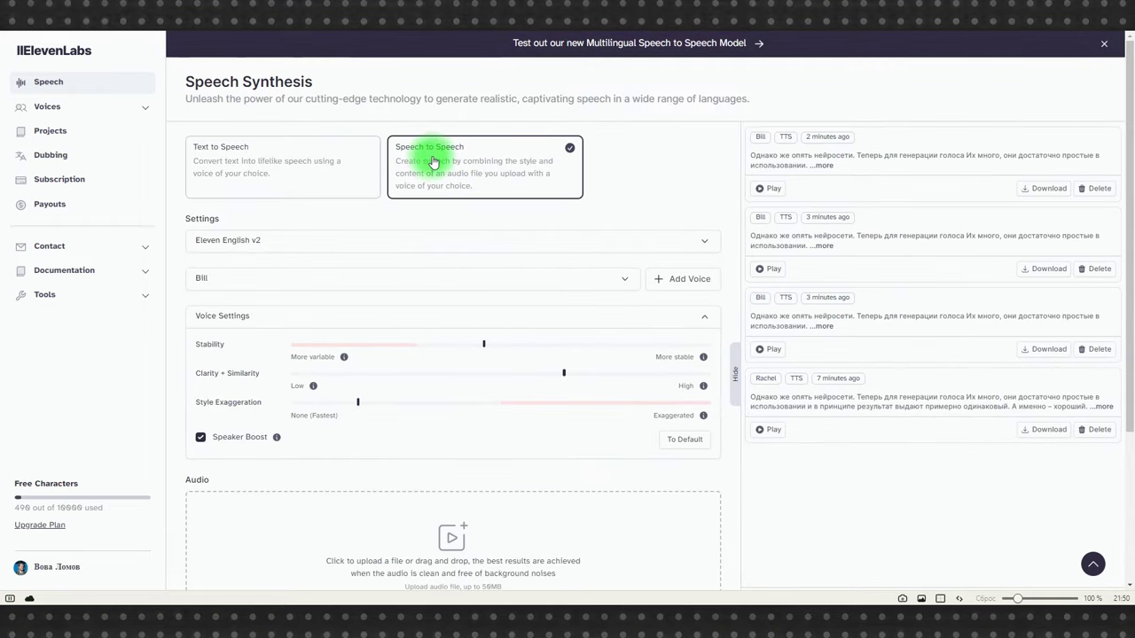
Add voice_A01.wav from the 2024_02_20 Gemini folder in Total Commander as the source audio and generate Bill's speech from it
scroll(510, 217, down, 1)
scroll(448, 428, down, 1)
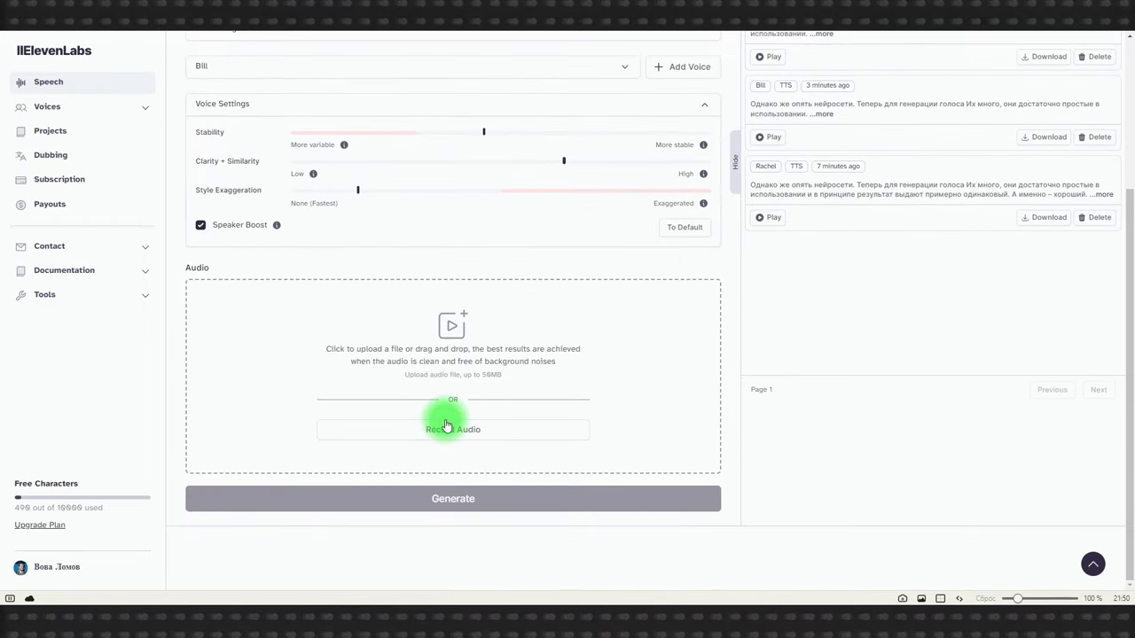
click(246, 603)
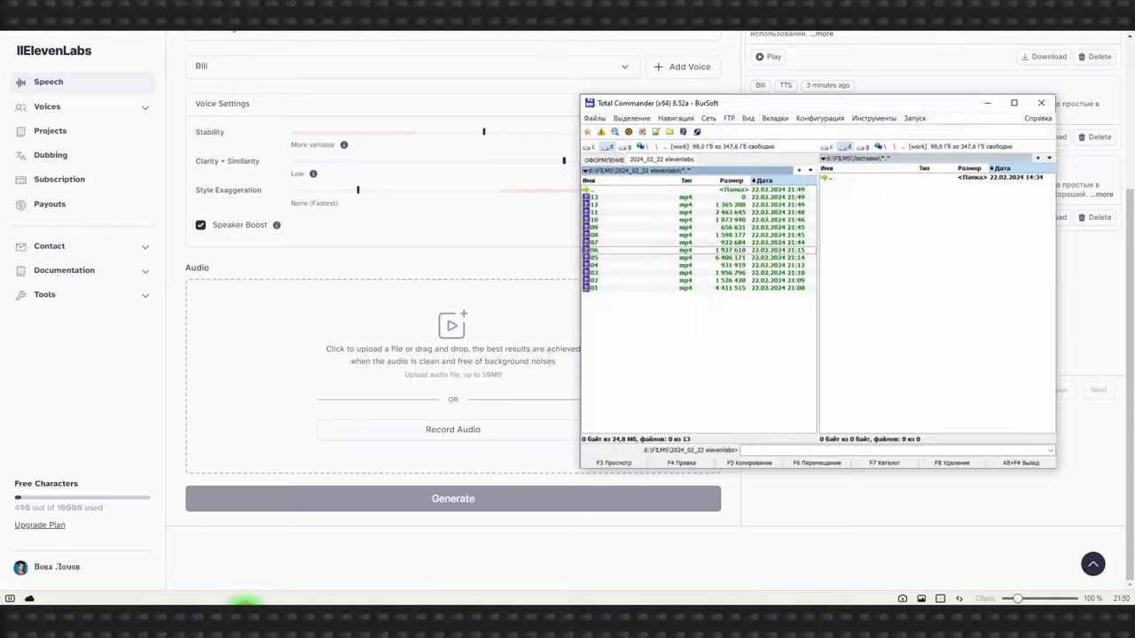
double_click(595, 189)
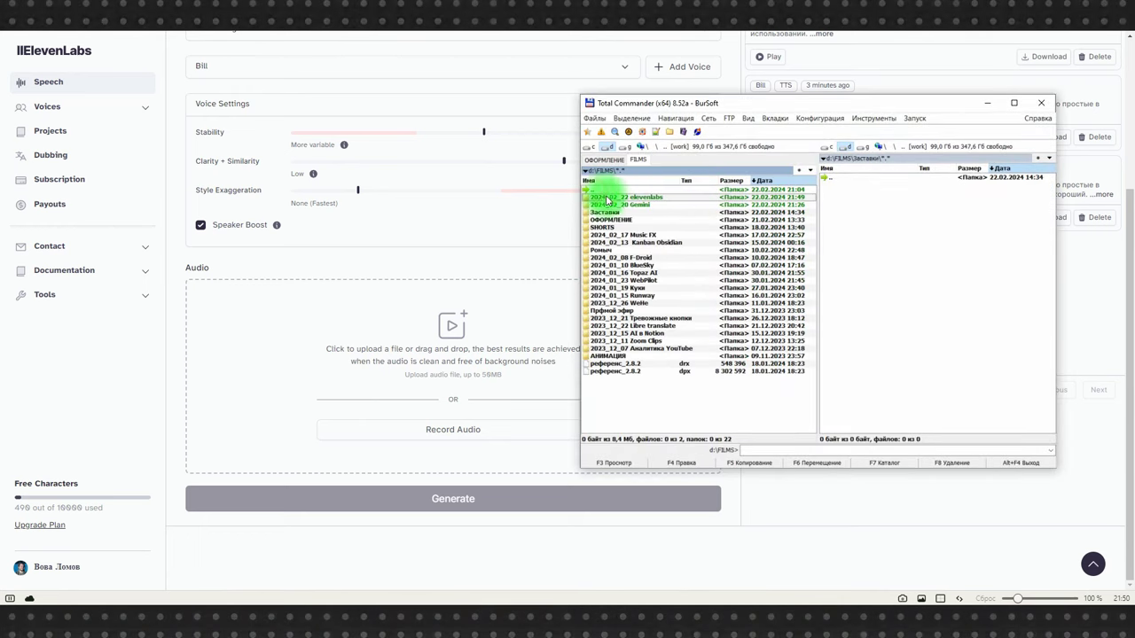
double_click(621, 204)
drag(774, 102, 1020, 93)
click(853, 180)
shift+click(869, 187)
drag(869, 187, 454, 355)
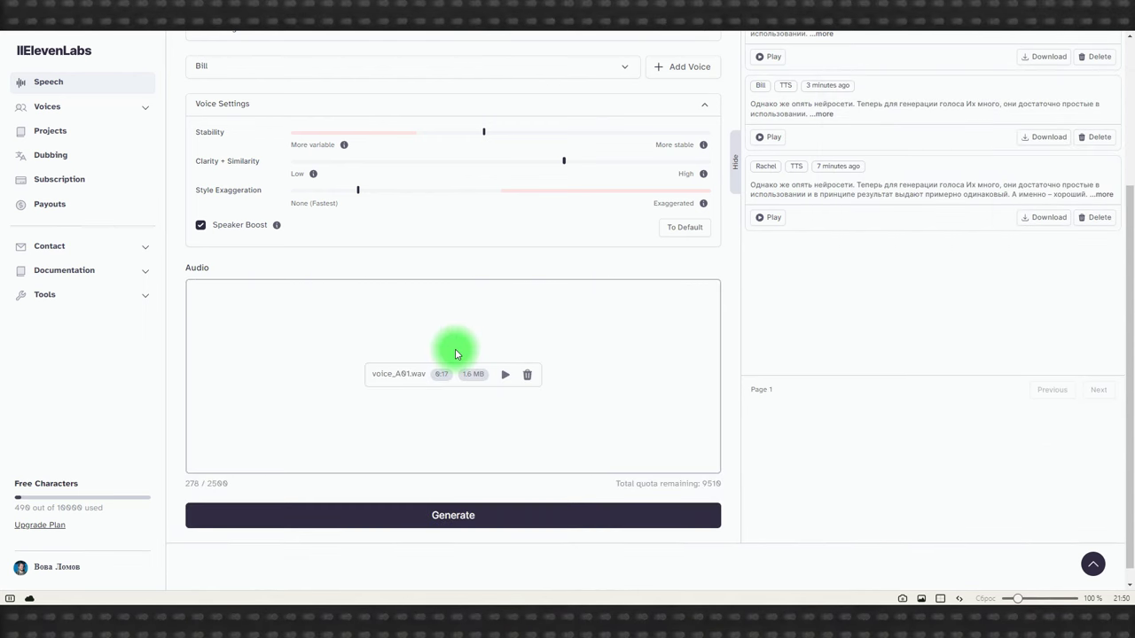
click(438, 515)
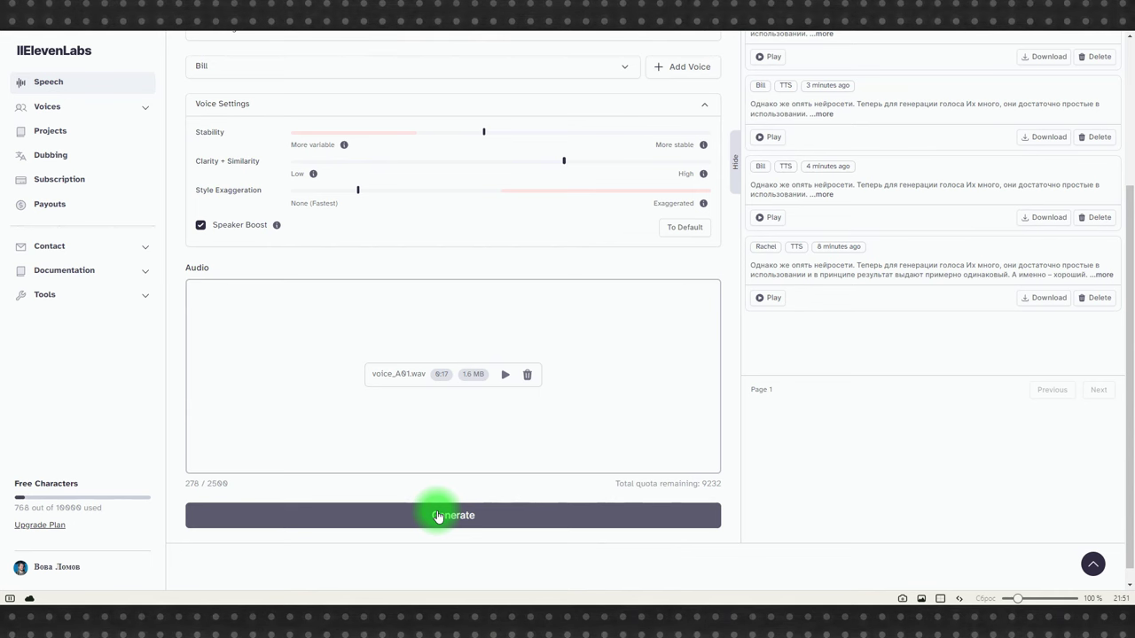
Raise Clarity + Similarity to the maximum, set Stability to 62%, and regenerate the speech from the uploaded audio
scroll(600, 211, down, 1)
drag(565, 142, 704, 146)
drag(487, 116, 550, 116)
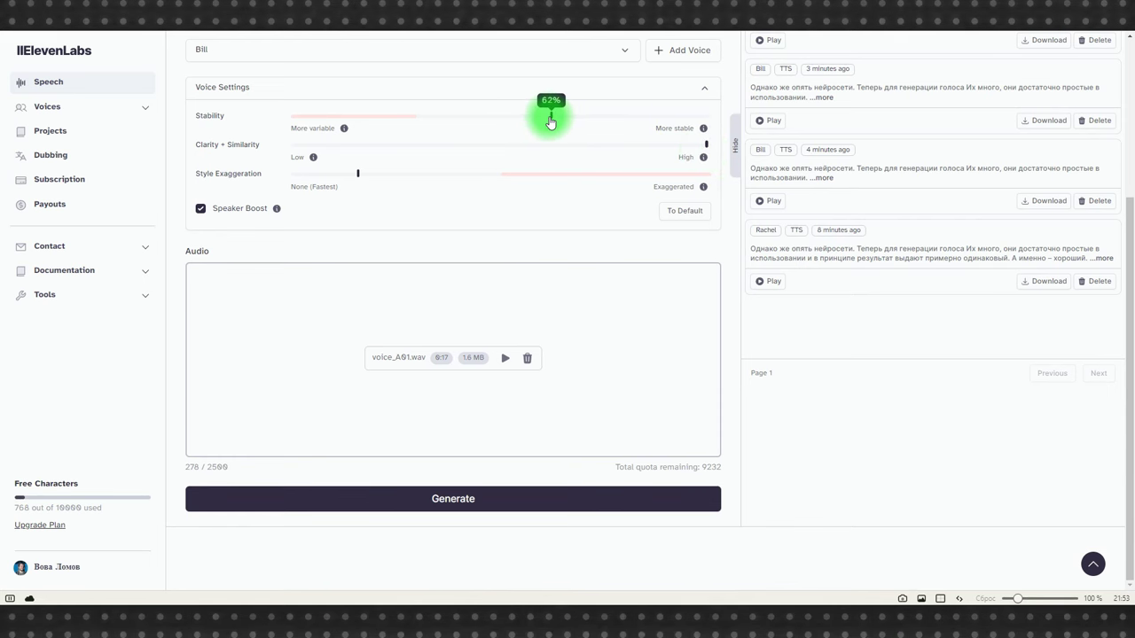
click(452, 501)
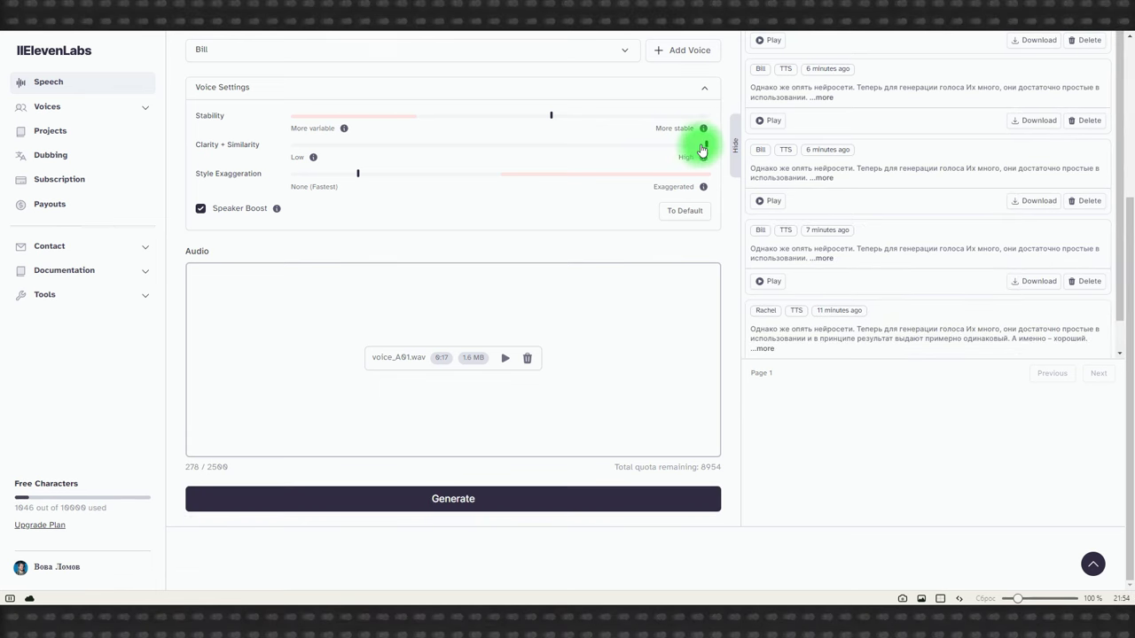
Lower Clarity + Similarity to the minimum and Stability to about a third, and regenerate the speech
drag(710, 144, 263, 145)
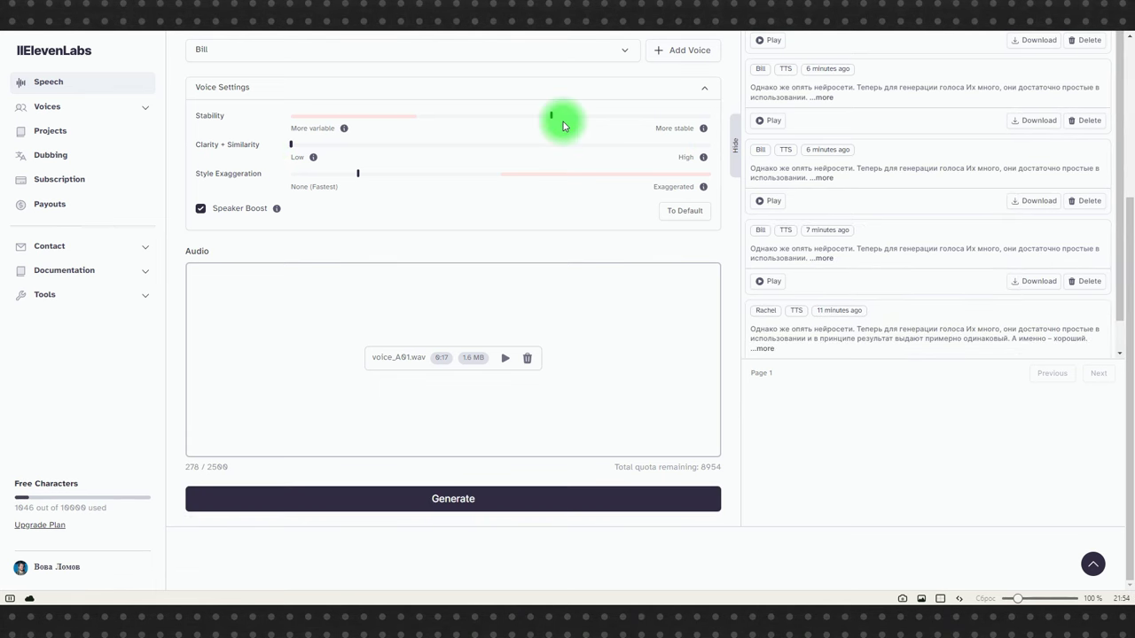
drag(550, 117, 426, 116)
click(426, 498)
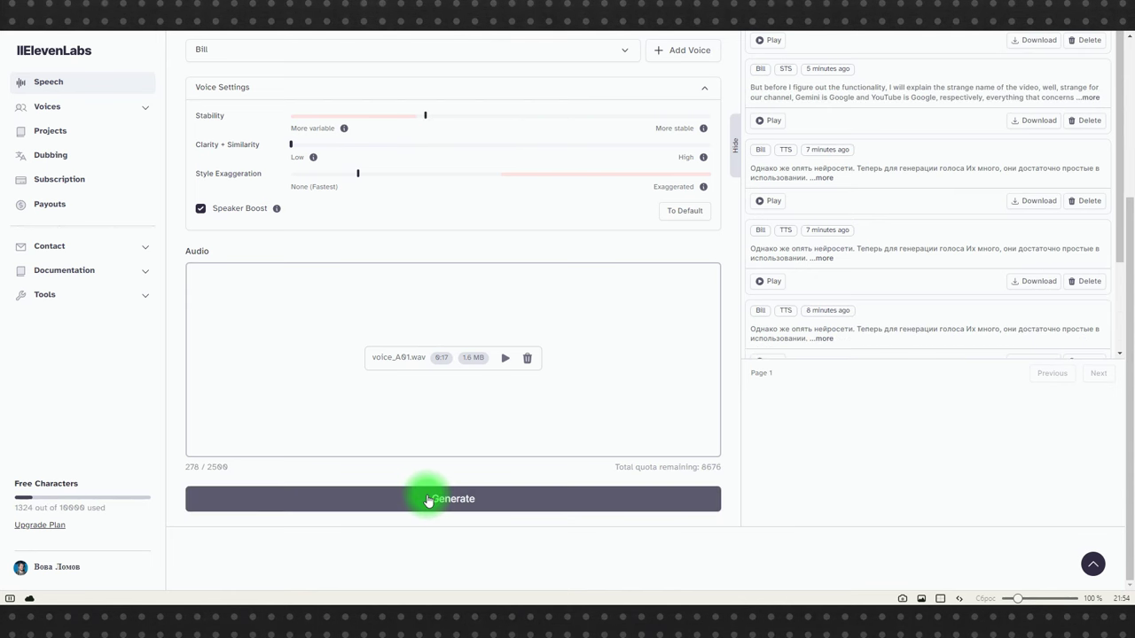
Switch back to Text to Speech, and start creating a new voice with Voice Design in VoiceLab
scroll(1089, 329, up, 5)
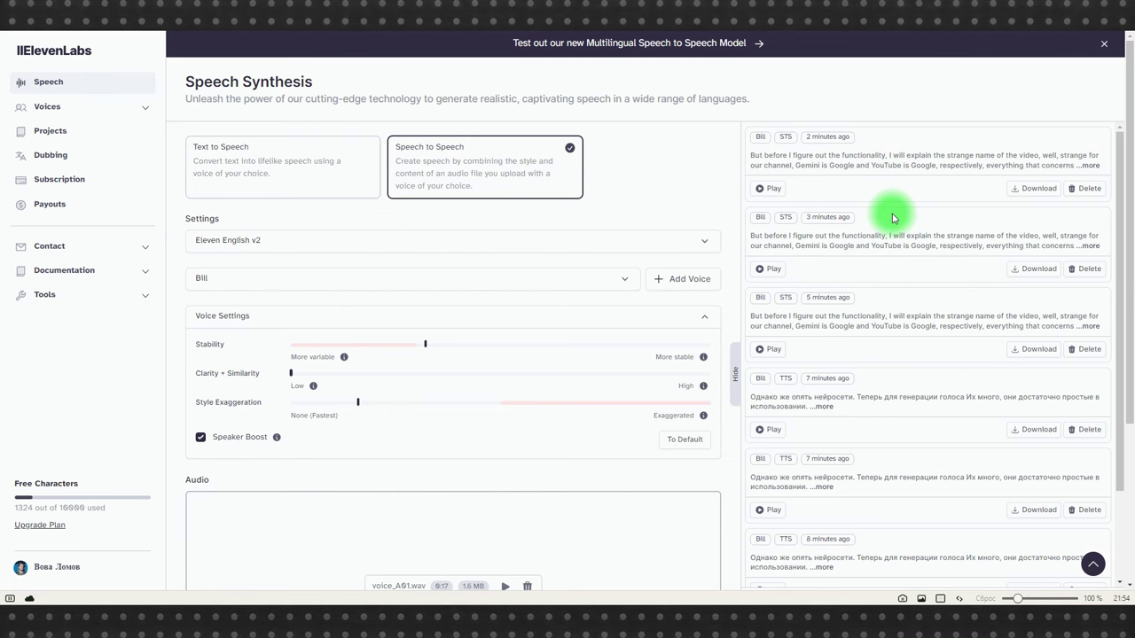
click(299, 174)
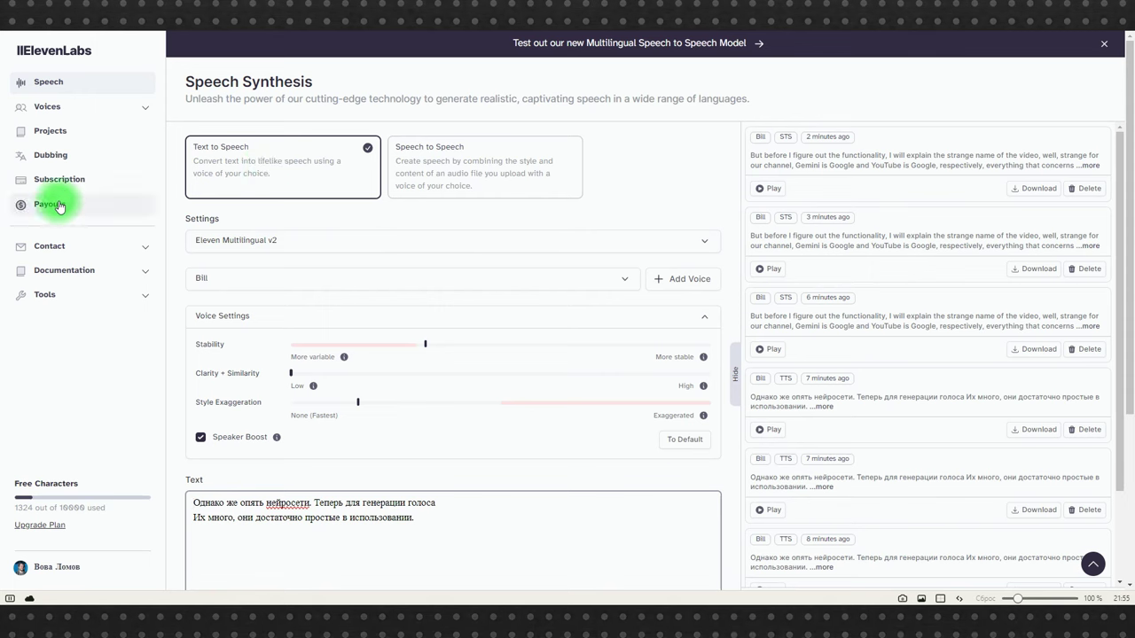
click(60, 108)
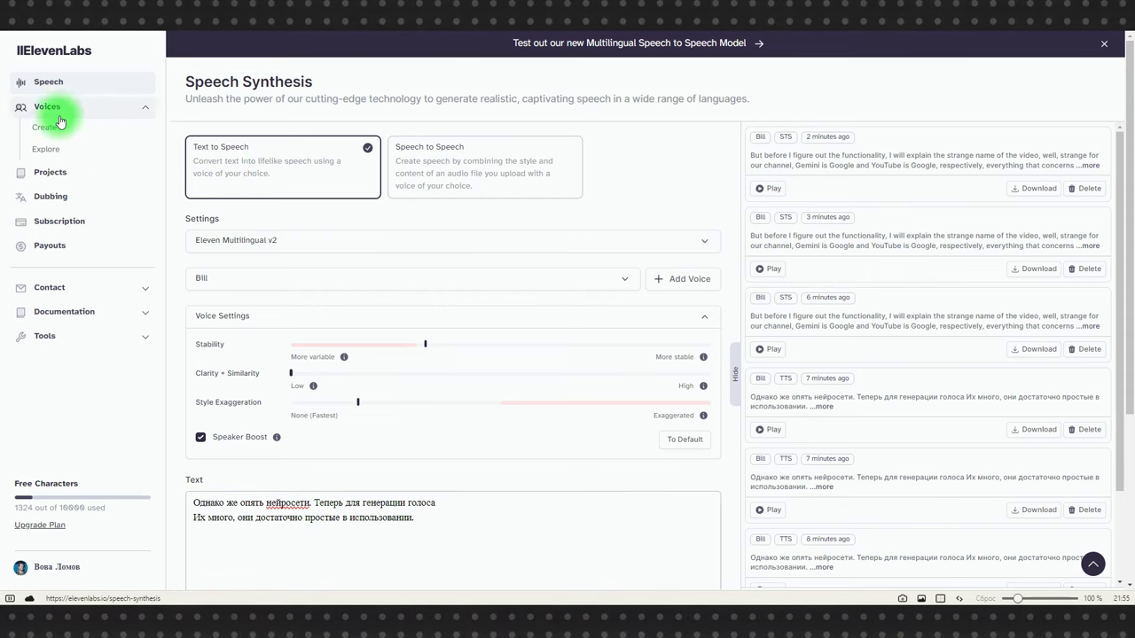
click(52, 128)
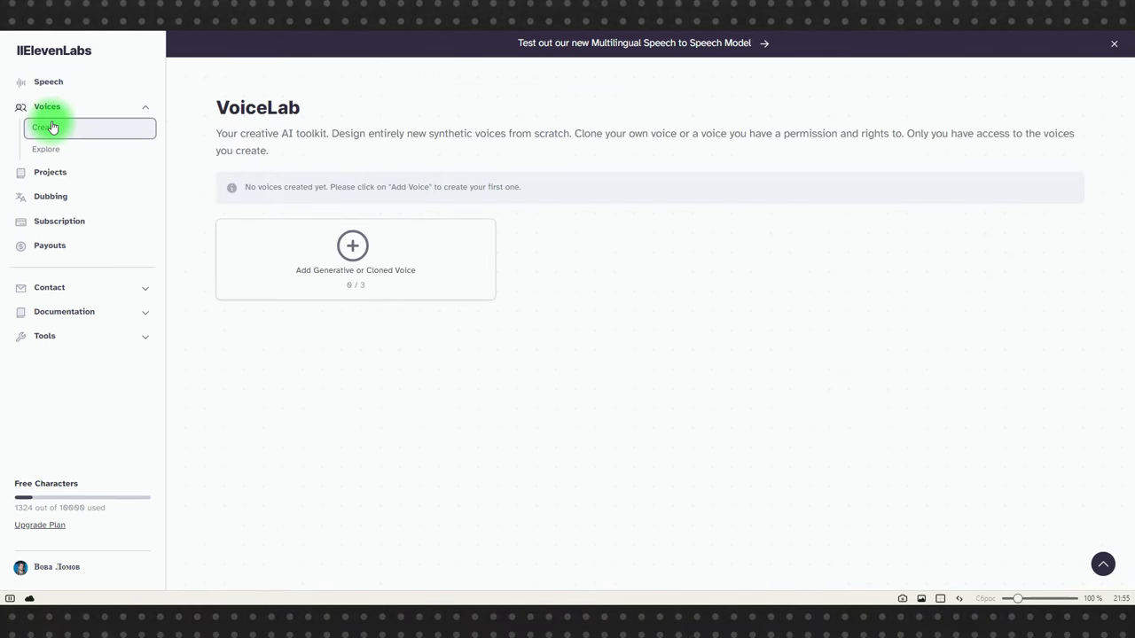
click(353, 246)
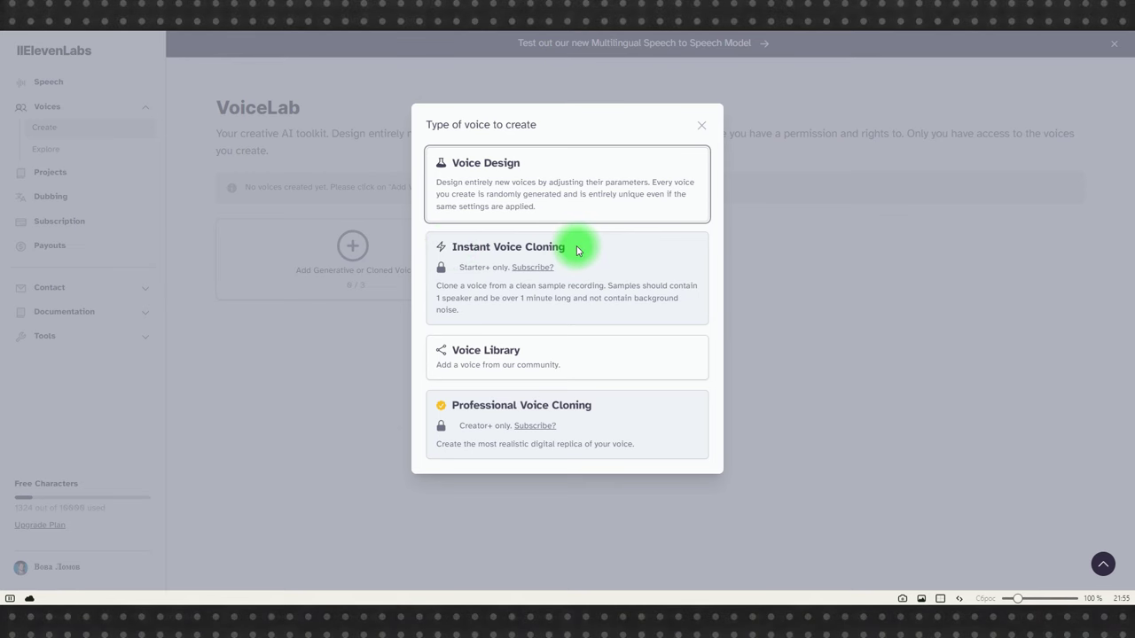
click(501, 172)
Set the voice to Male, Middle Aged and British with Accent Strength slightly below the middle, and generate a sample
click(524, 111)
click(496, 142)
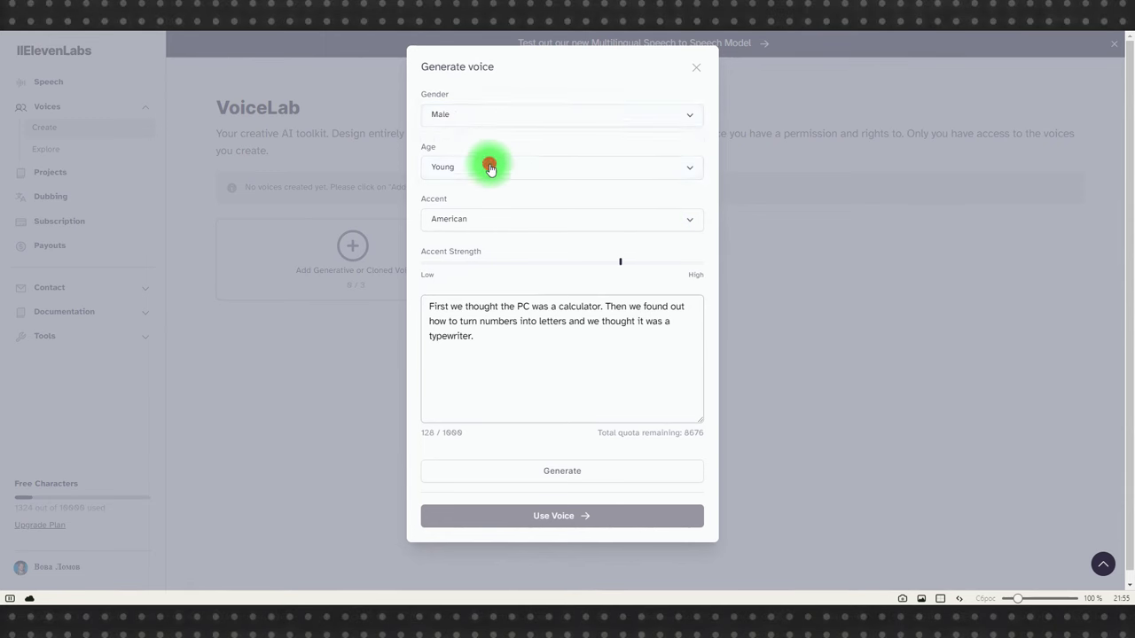
click(489, 167)
click(484, 211)
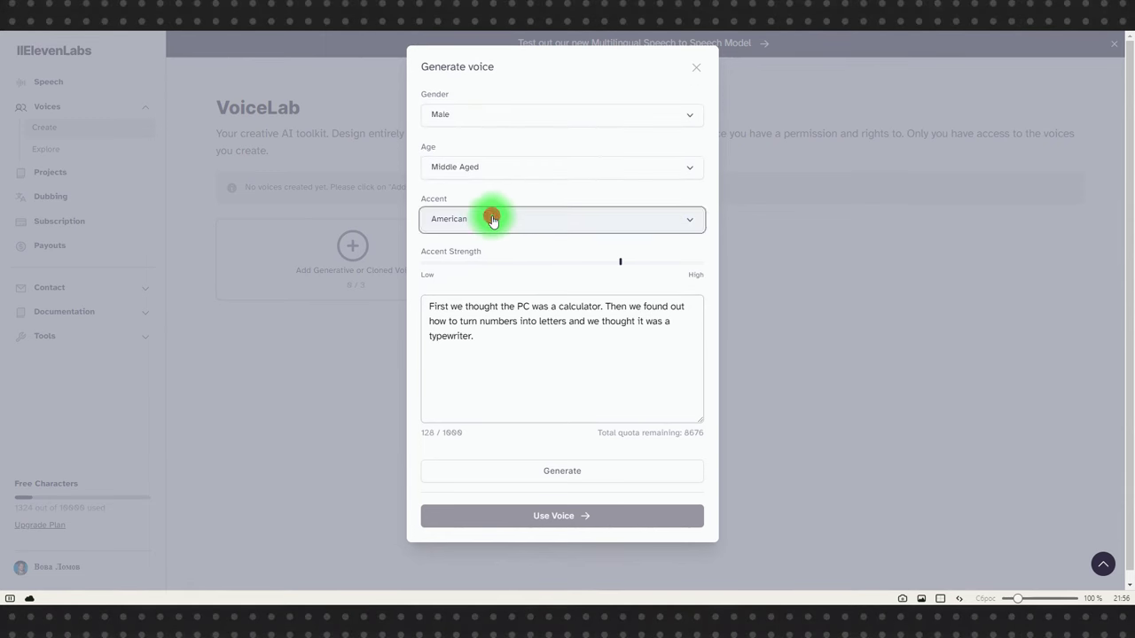
click(493, 219)
click(479, 267)
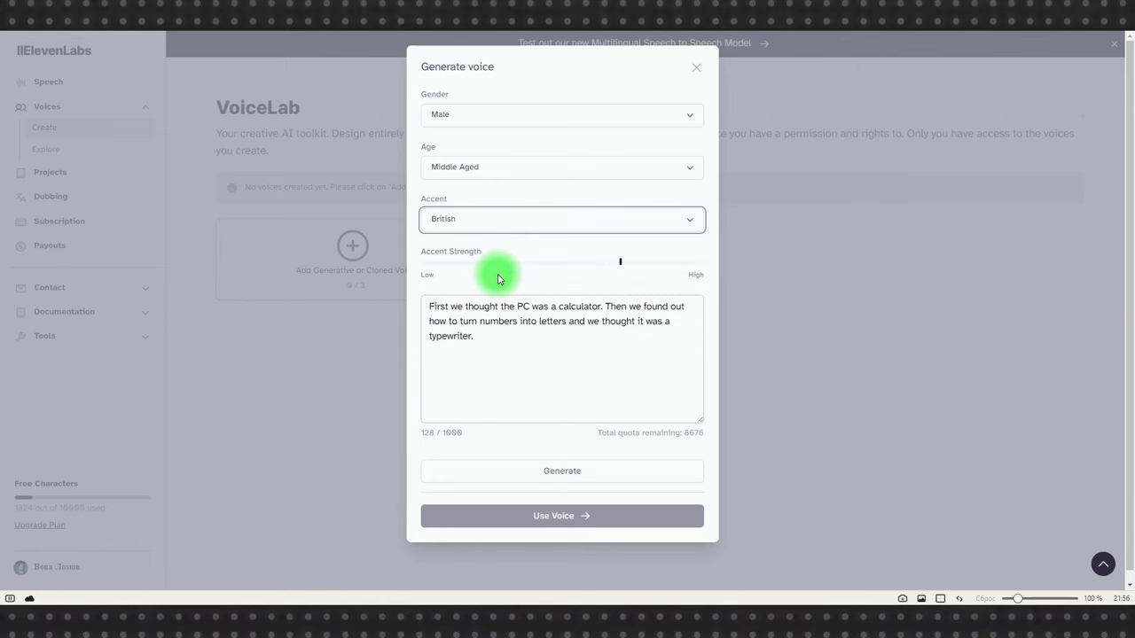
drag(614, 261, 563, 270)
click(538, 486)
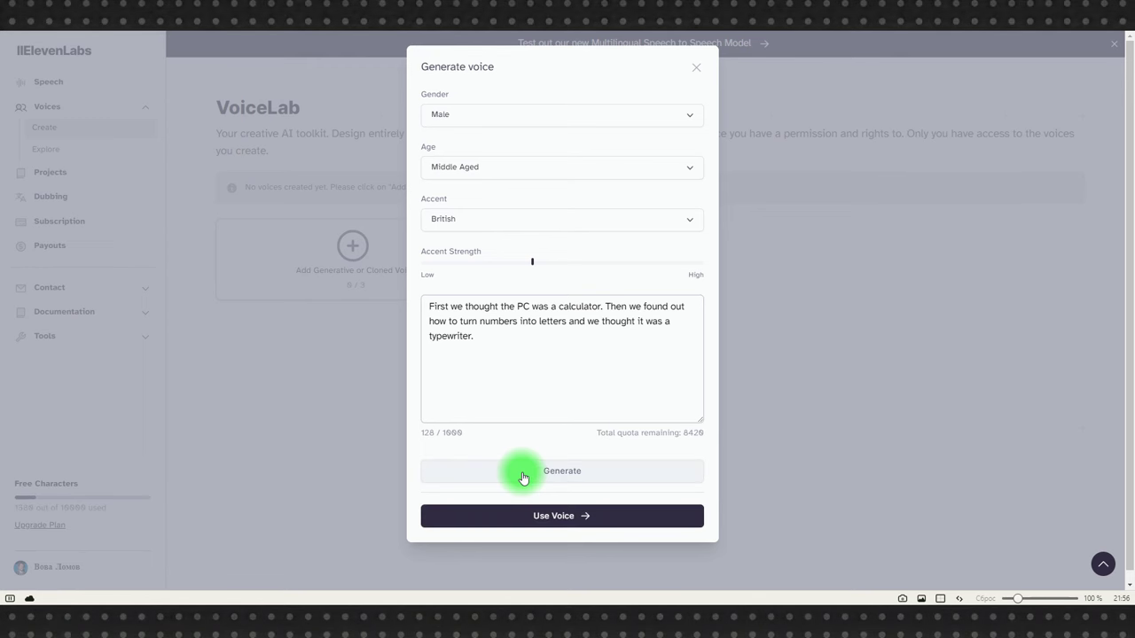
Accept the generated voice, create it under the name "мягкий", and use it in Speech Synthesis
click(532, 515)
text(vzurbq)
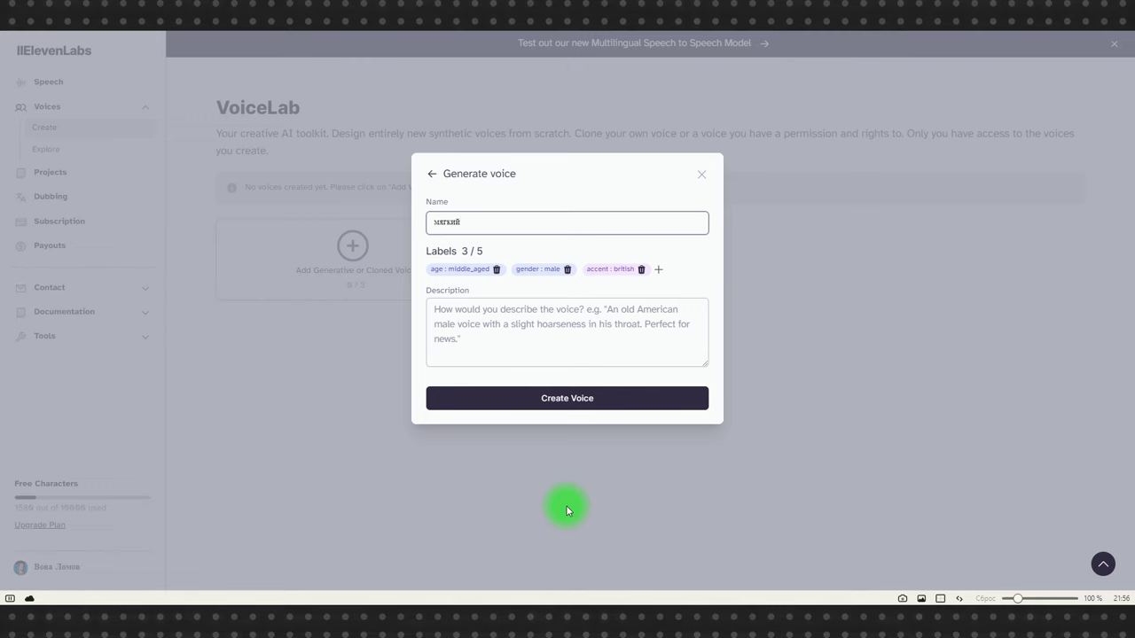
click(566, 398)
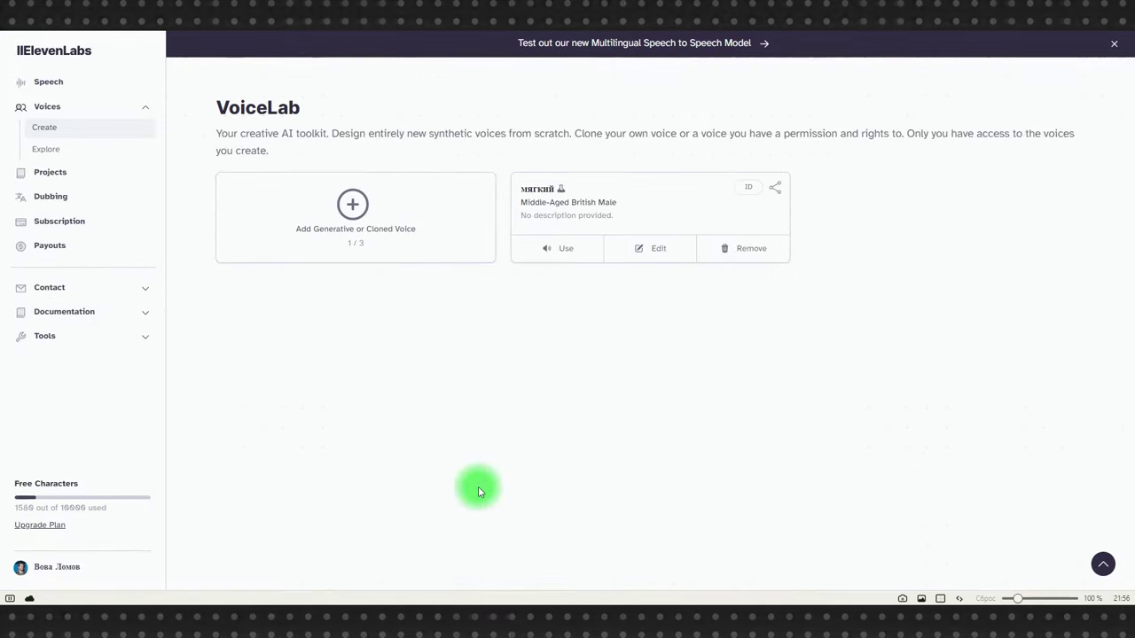
click(565, 252)
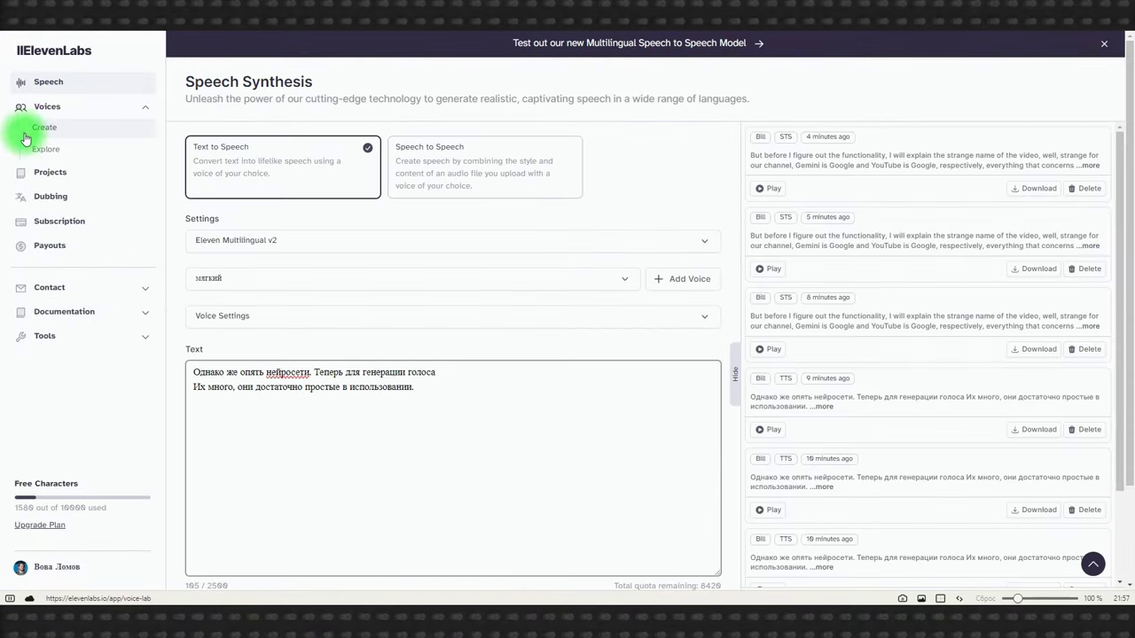
Add the "Knightley - dapper and deep narrator" voice from the Voice Library to VoiceLab, and return to Speech Synthesis
click(57, 150)
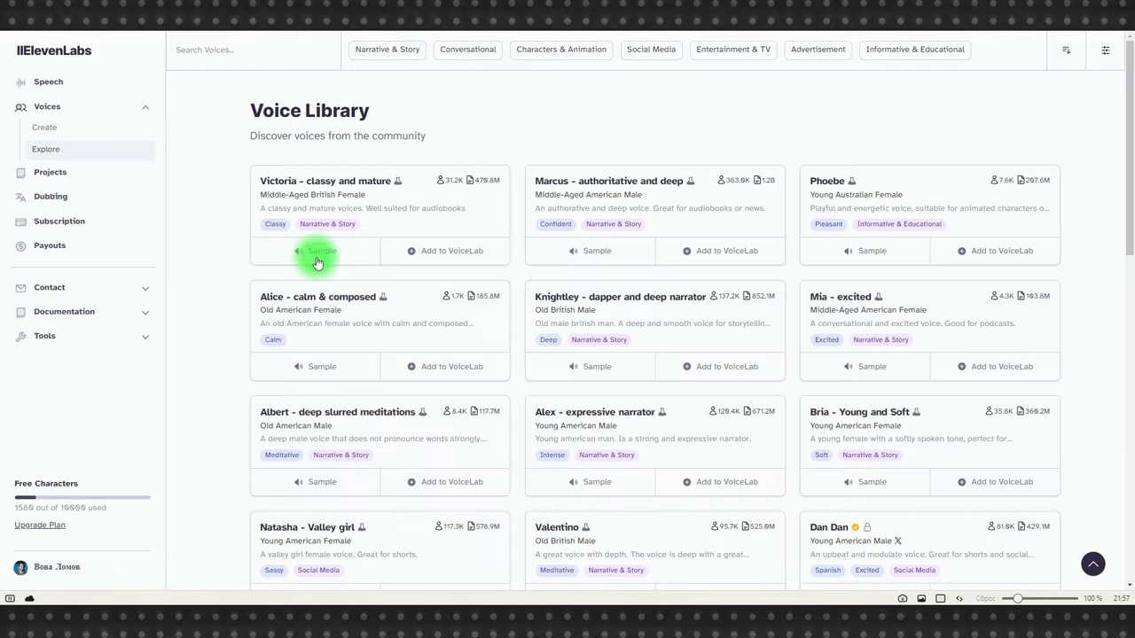
click(704, 367)
click(683, 353)
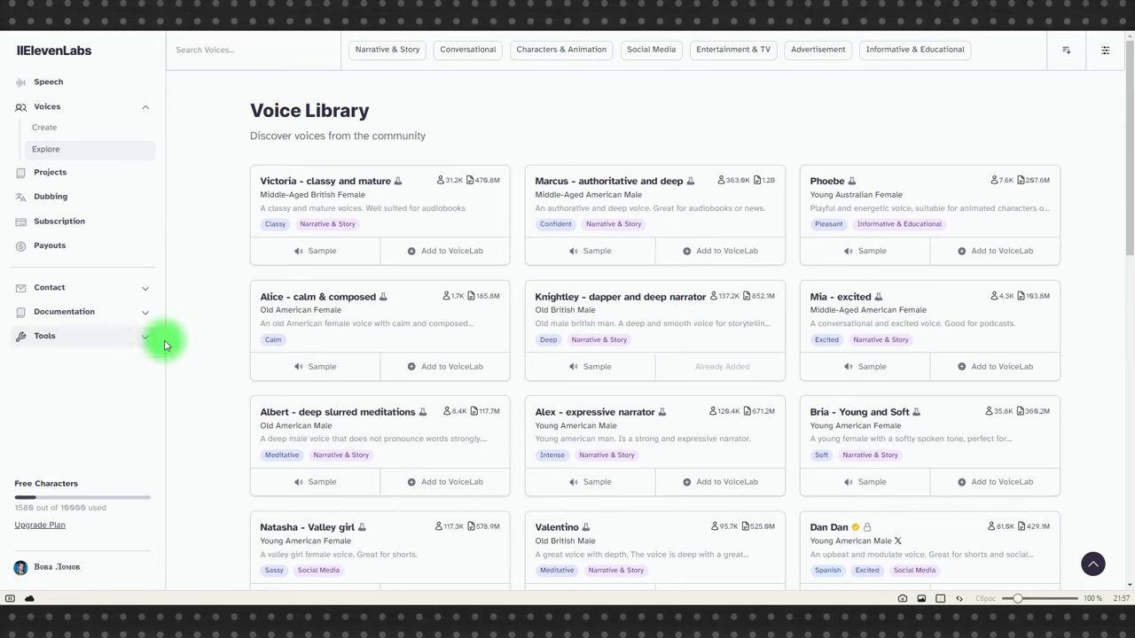
click(47, 84)
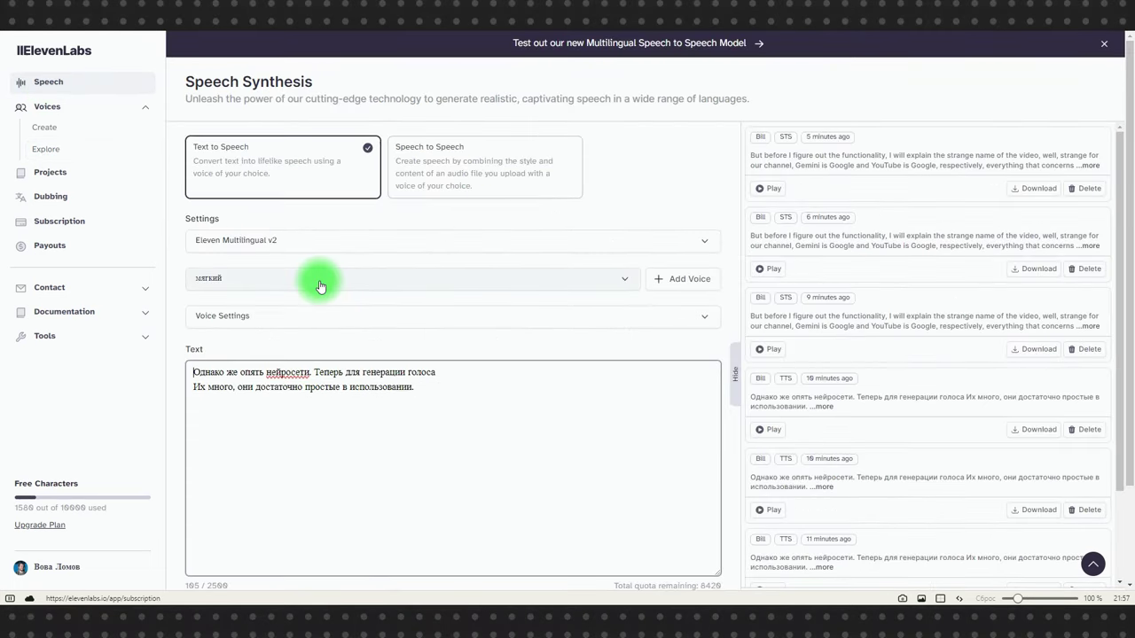
Select the Brian voice, switch to the recommended Eleven Turbo v2 model, and generate speech from the Russian text
click(363, 239)
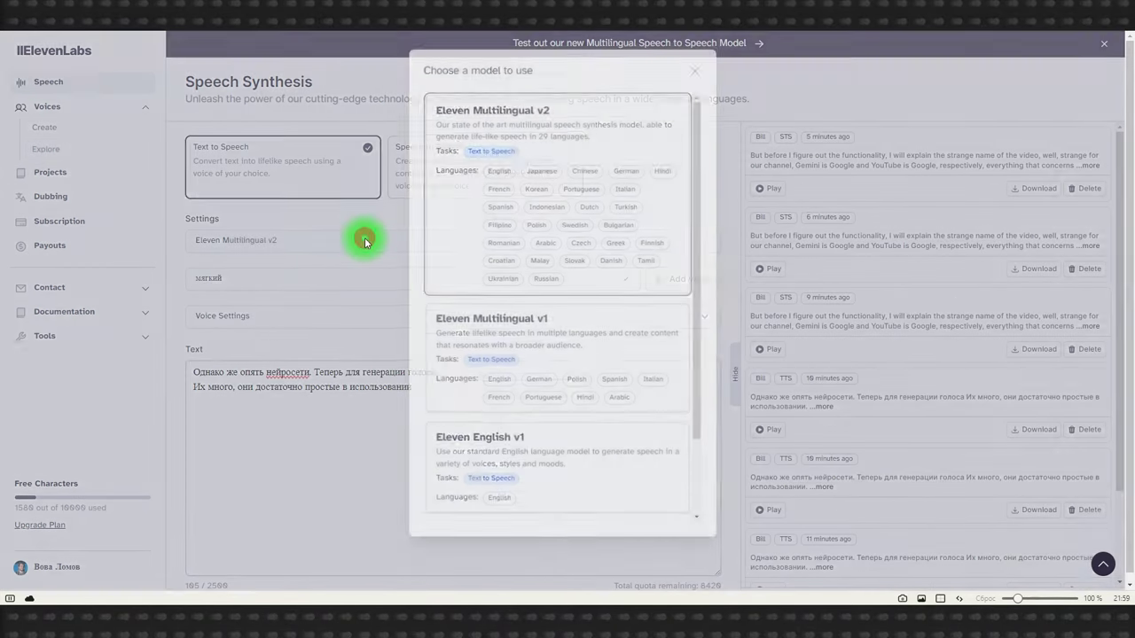
click(452, 209)
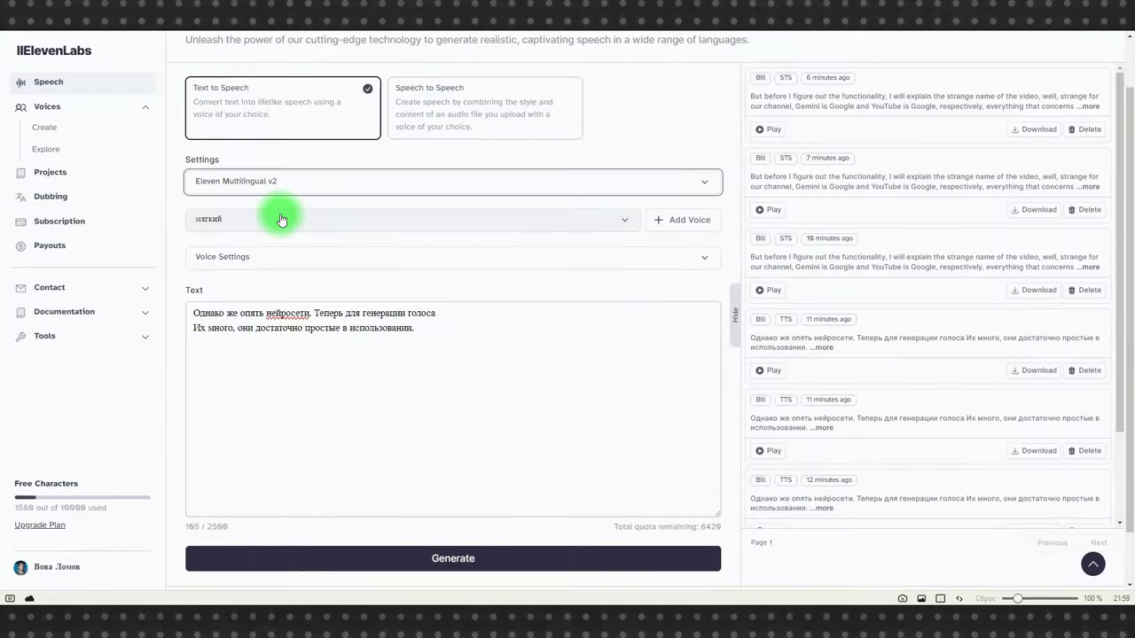
click(281, 219)
click(393, 264)
click(435, 222)
click(398, 308)
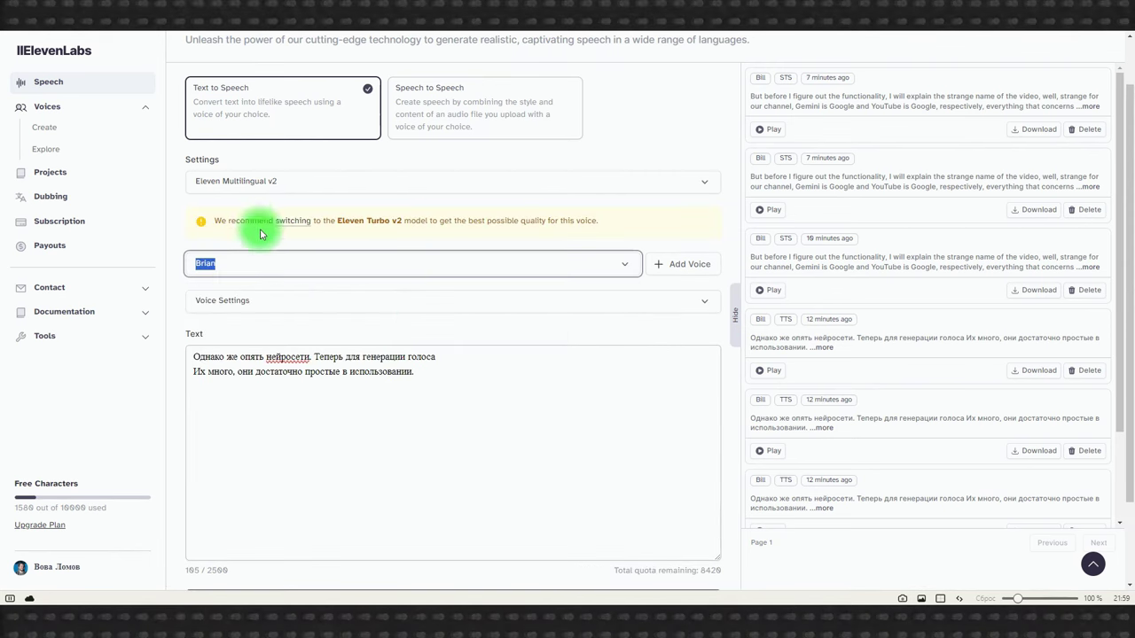
click(293, 223)
click(468, 555)
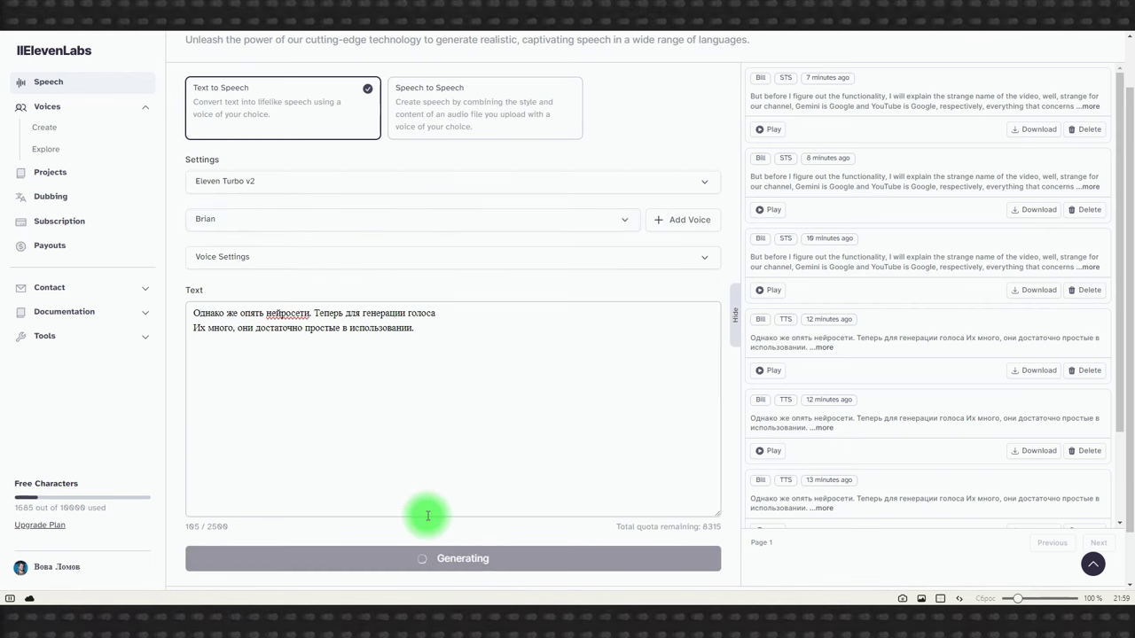